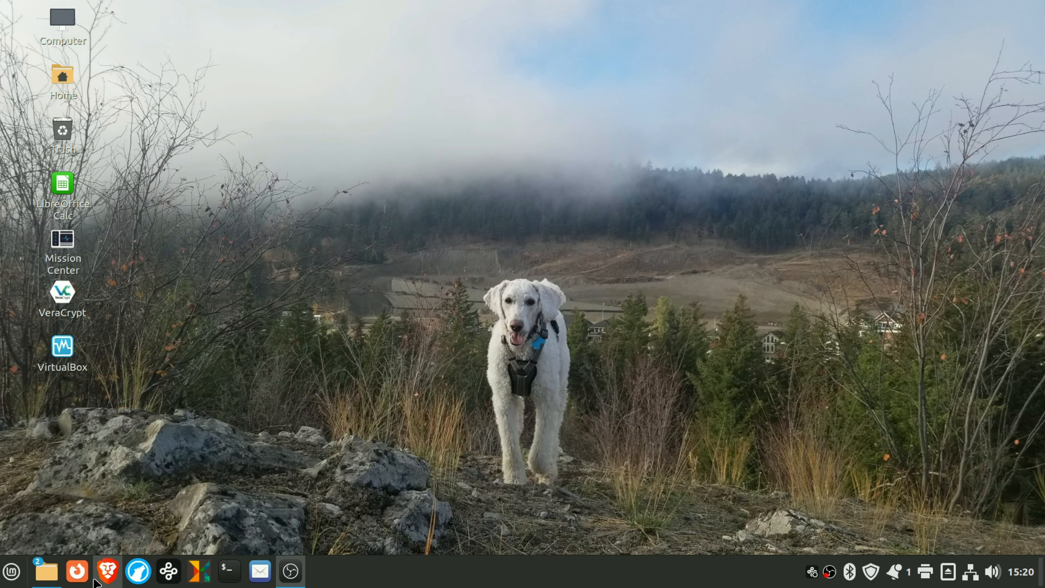
- Launch Firefox from the taskbar and search the web for 'linux mint'
{"action": "left_click", "coordinate": [77, 571]}
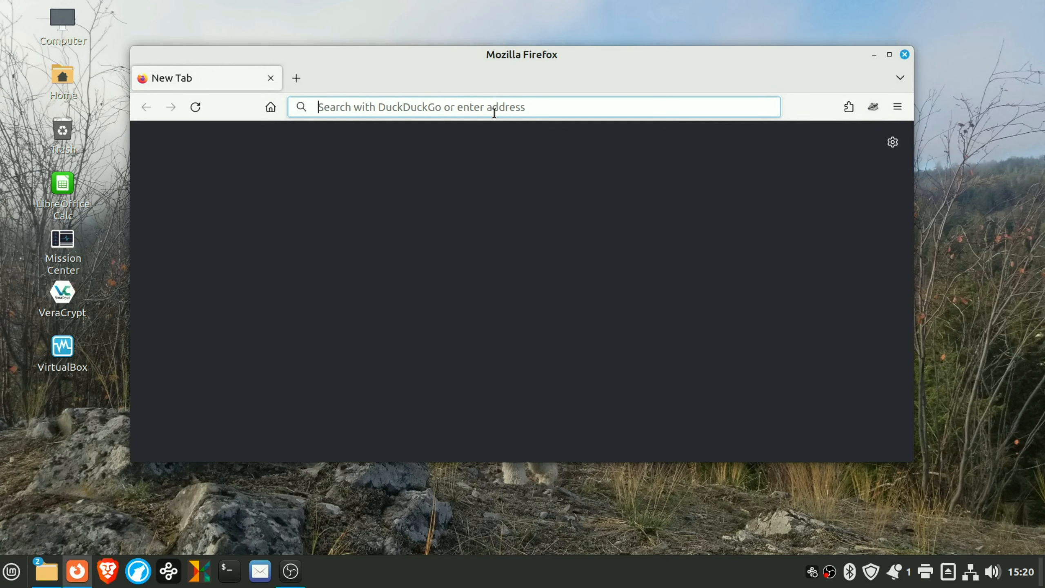
{"action": "type", "text": "linux mint"}
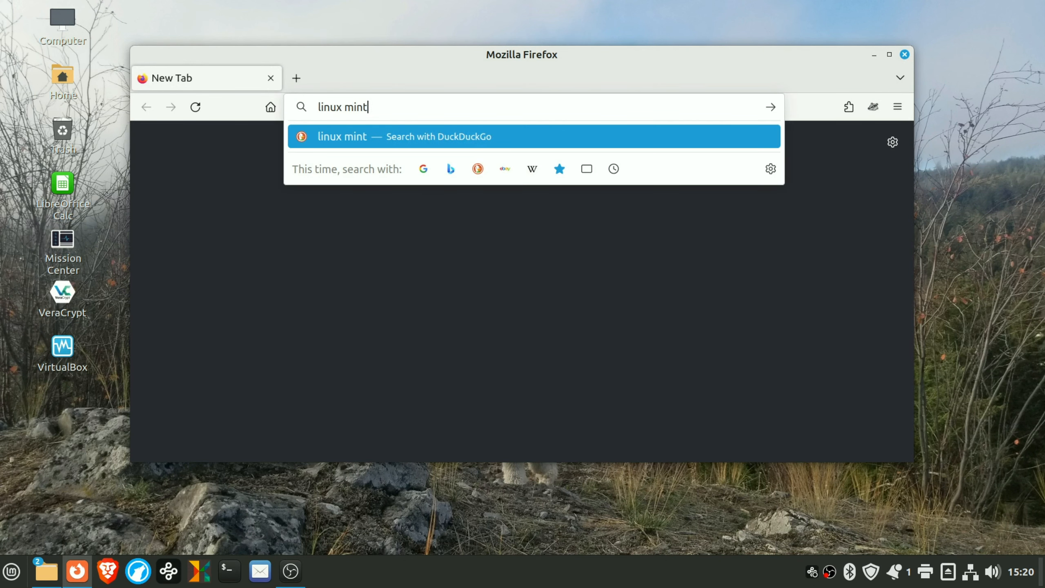
{"action": "key", "text": "Return"}
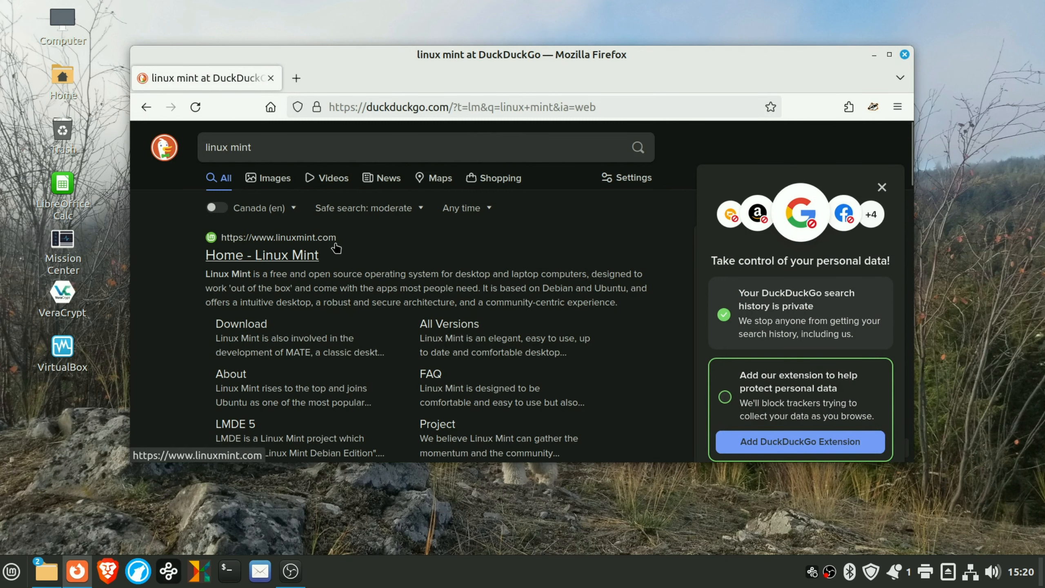
- Open the Linux Mint download page in a maximized browser window and browse the editions
{"action": "left_click", "coordinate": [233, 329]}
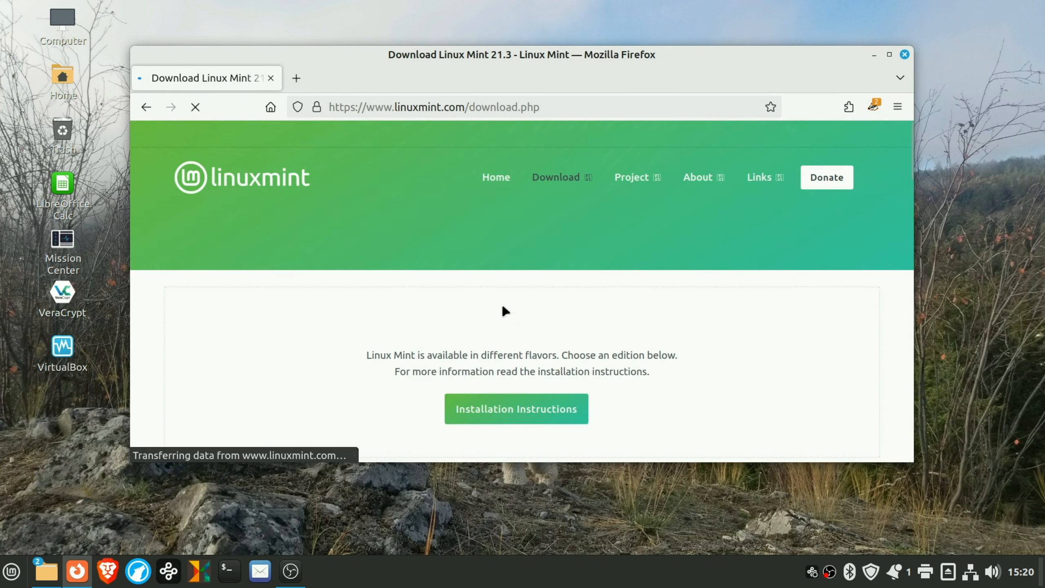
{"action": "left_click", "coordinate": [889, 55]}
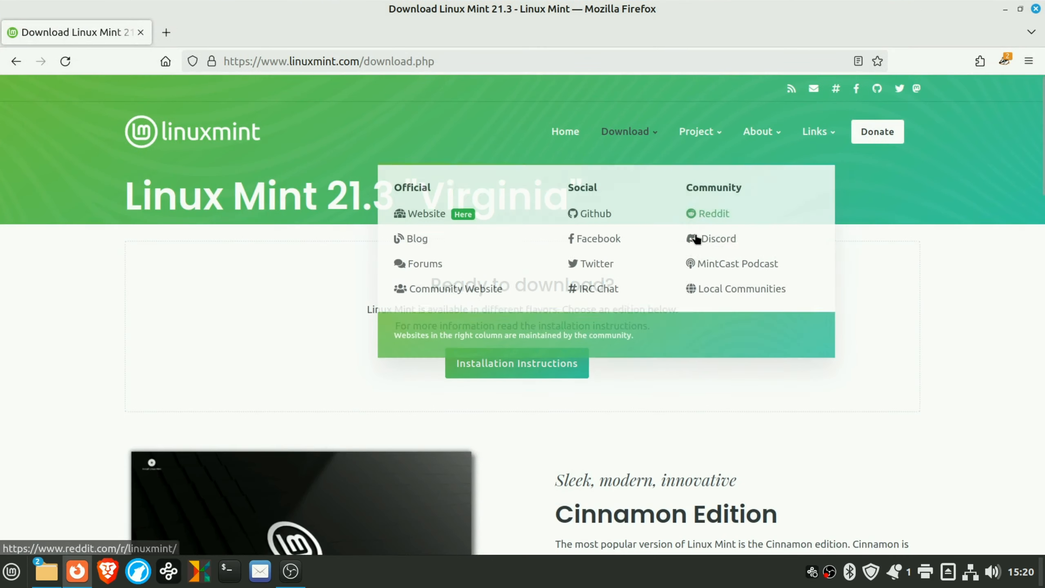
{"action": "scroll", "coordinate": [694, 237], "scroll_direction": "down", "scroll_amount": 5}
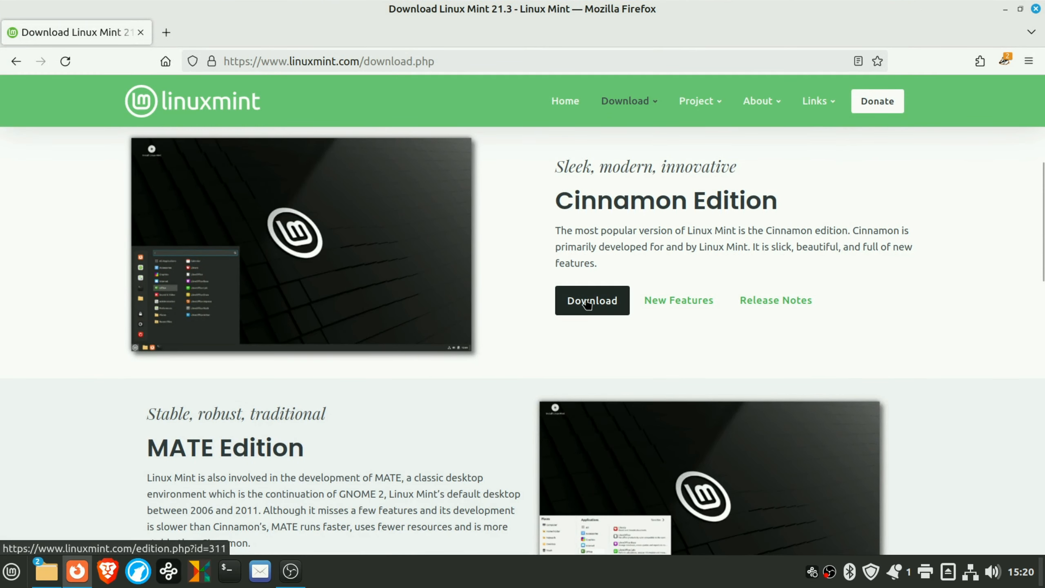
{"action": "scroll", "coordinate": [587, 305], "scroll_direction": "down", "scroll_amount": 5}
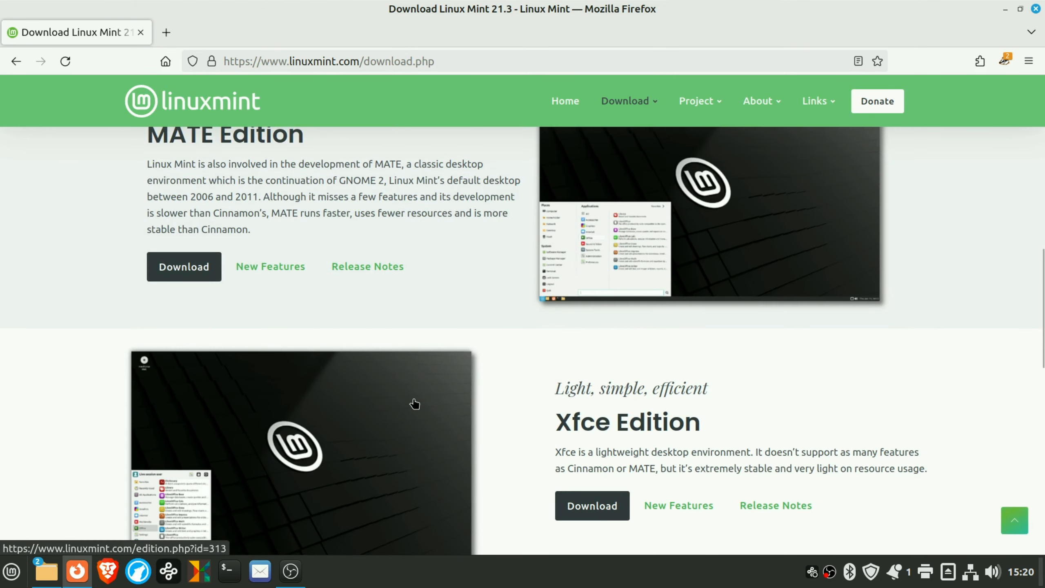
{"action": "scroll", "coordinate": [415, 404], "scroll_direction": "down", "scroll_amount": 2}
{"action": "scroll", "coordinate": [365, 395], "scroll_direction": "down", "scroll_amount": 1}
{"action": "scroll", "coordinate": [364, 395], "scroll_direction": "up", "scroll_amount": 9}
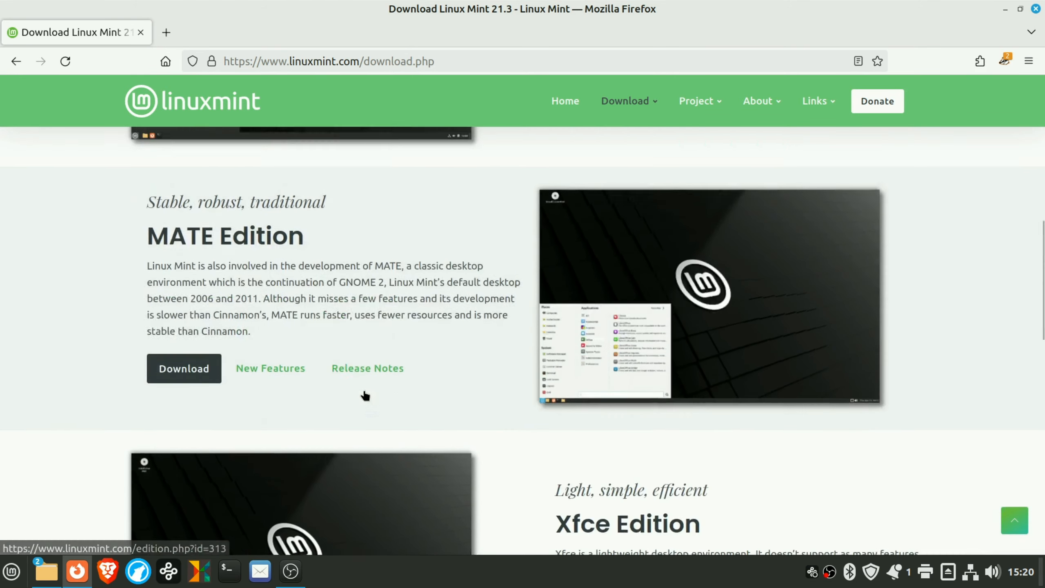
{"action": "scroll", "coordinate": [365, 396], "scroll_direction": "up", "scroll_amount": 5}
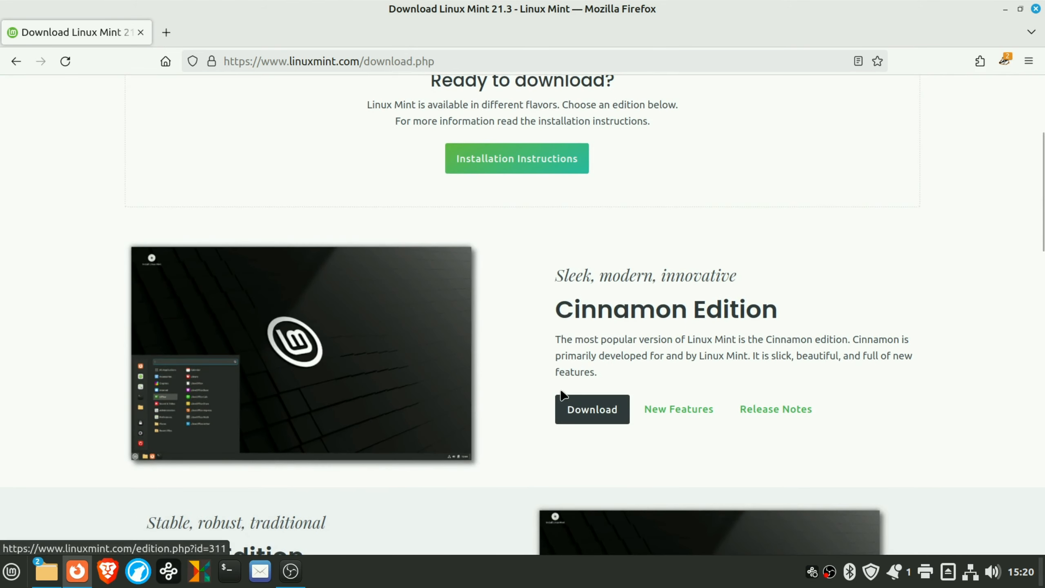
- Download the Cinnamon Edition ISO from the Manitoba Unix User Group mirror
{"action": "left_click", "coordinate": [597, 403]}
{"action": "scroll", "coordinate": [611, 250], "scroll_direction": "down", "scroll_amount": 5}
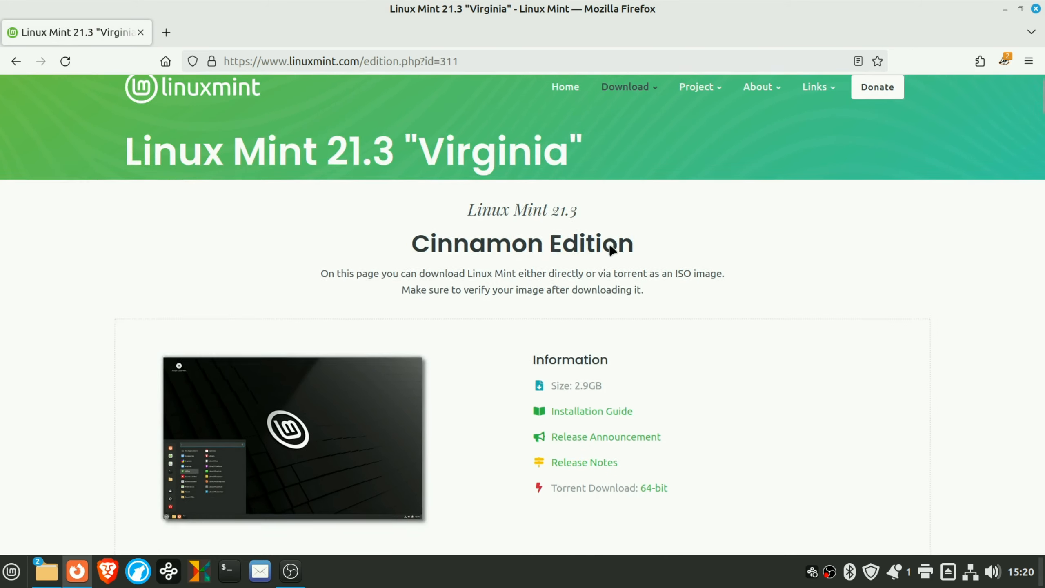
{"action": "scroll", "coordinate": [610, 250], "scroll_direction": "down", "scroll_amount": 6}
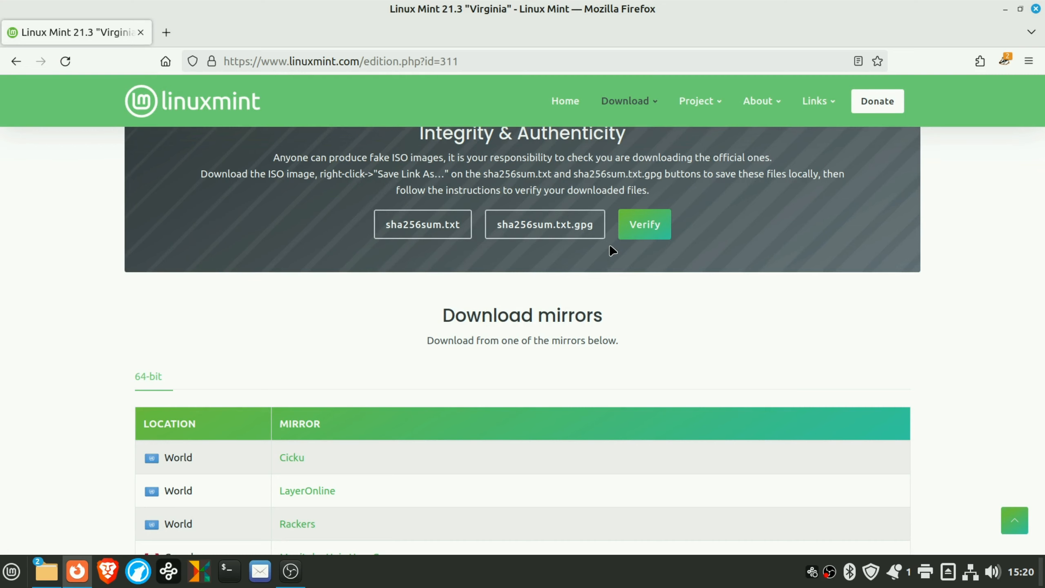
{"action": "scroll", "coordinate": [610, 247], "scroll_direction": "down", "scroll_amount": 5}
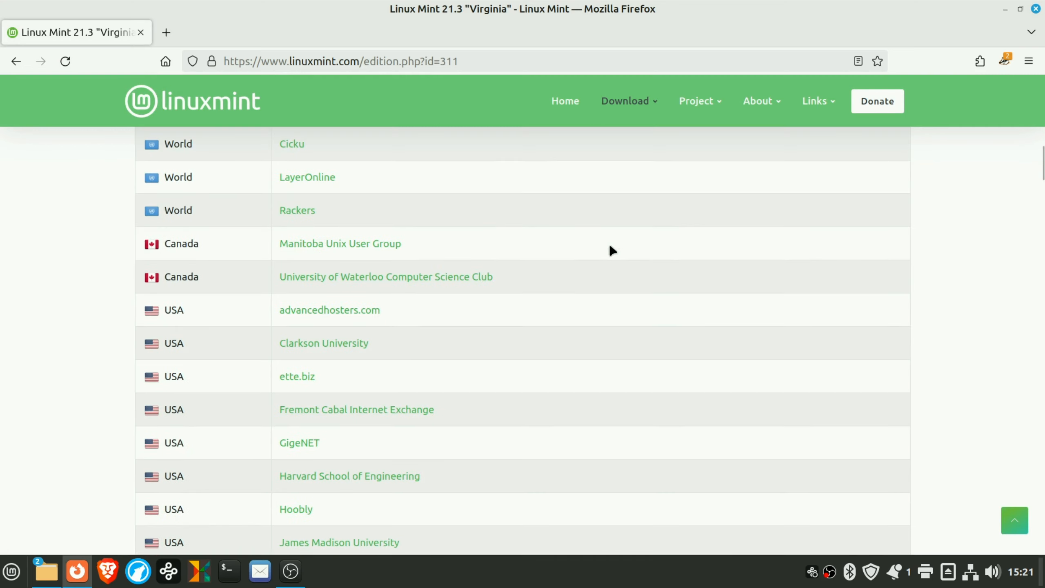
{"action": "left_click", "coordinate": [345, 244]}
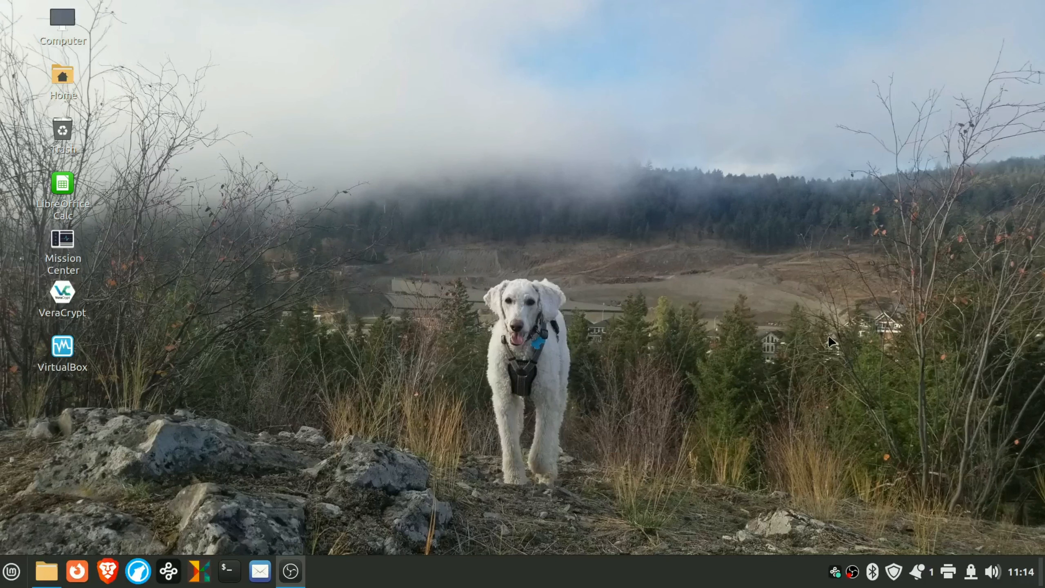
- Launch VirtualBox from its desktop icon to open the VirtualBox Manager
{"action": "double_click", "coordinate": [63, 354]}
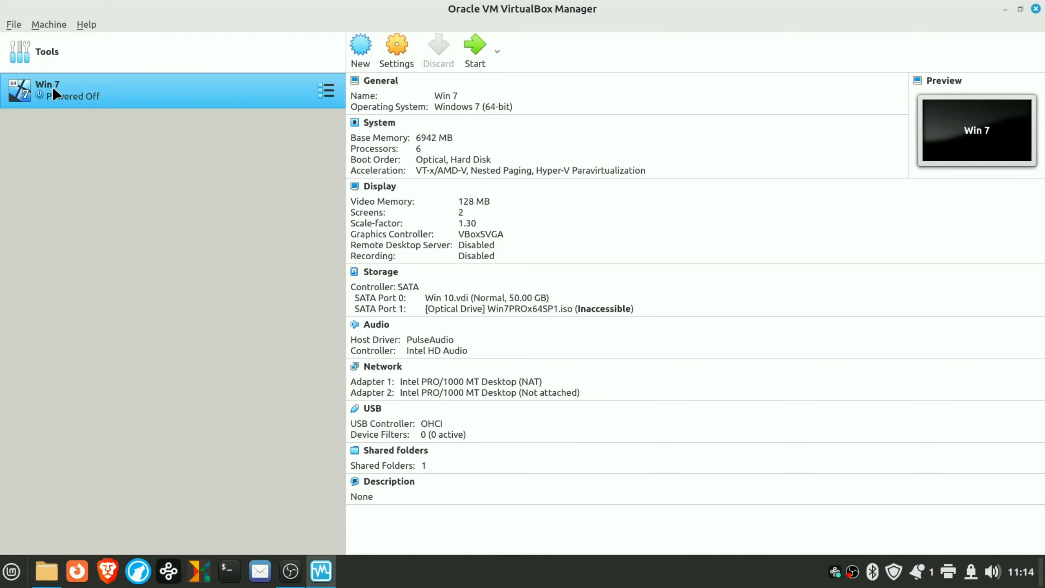
- Create a new Linux/Ubuntu (64-bit) machine named 'Linux Mint' with 4096 MB memory
{"action": "left_click", "coordinate": [359, 49]}
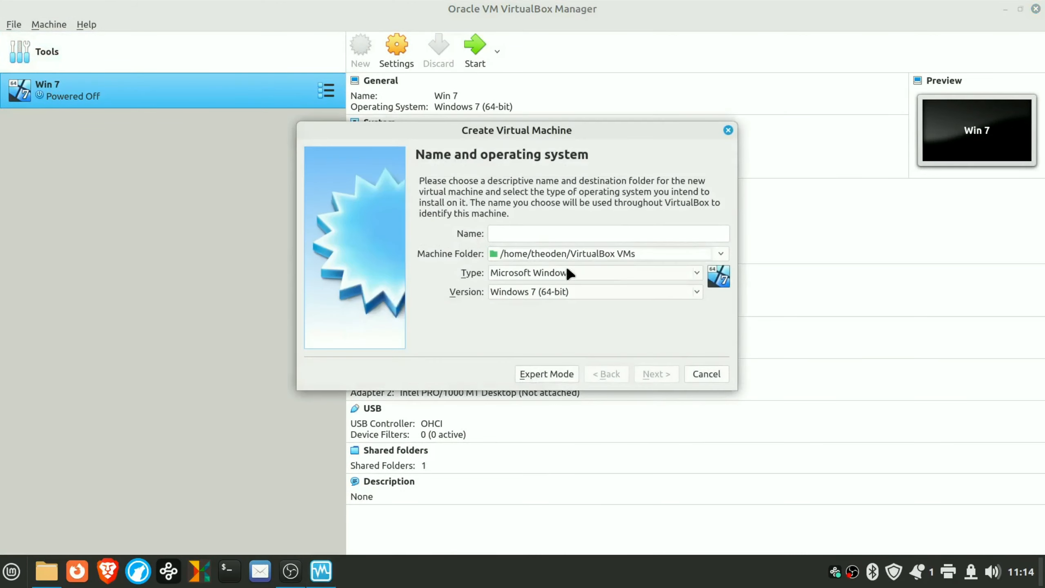
{"action": "type", "text": "Linux Mint"}
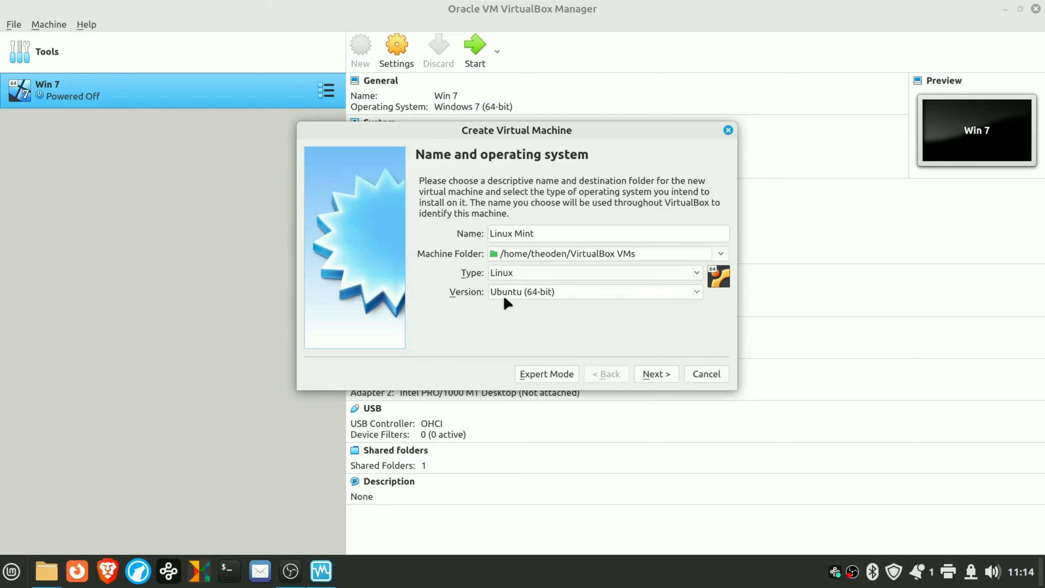
{"action": "left_click", "coordinate": [655, 371]}
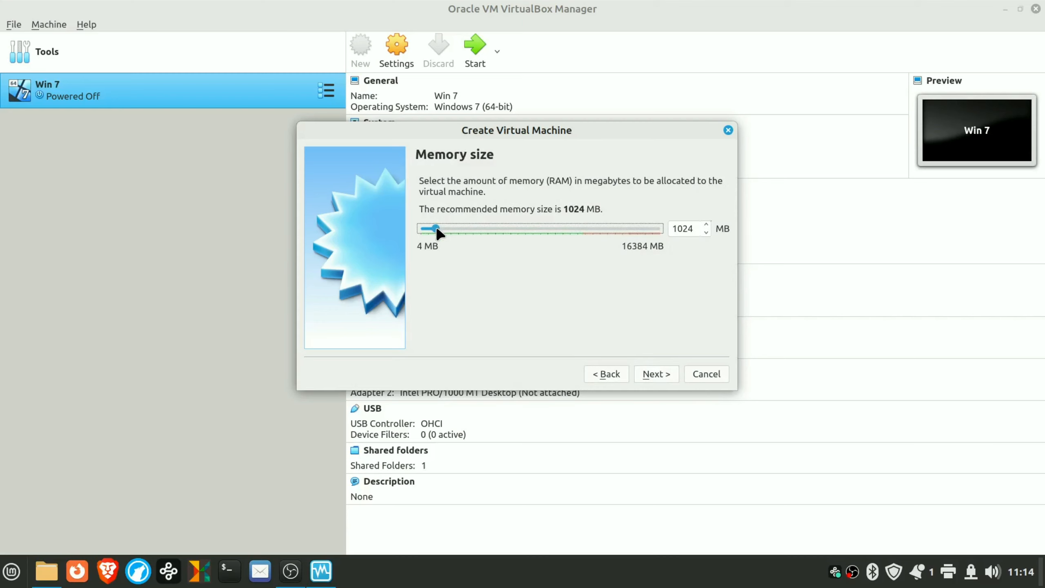
{"action": "left_click_drag", "start_coordinate": [440, 231], "coordinate": [482, 238]}
{"action": "left_click", "coordinate": [647, 374]}
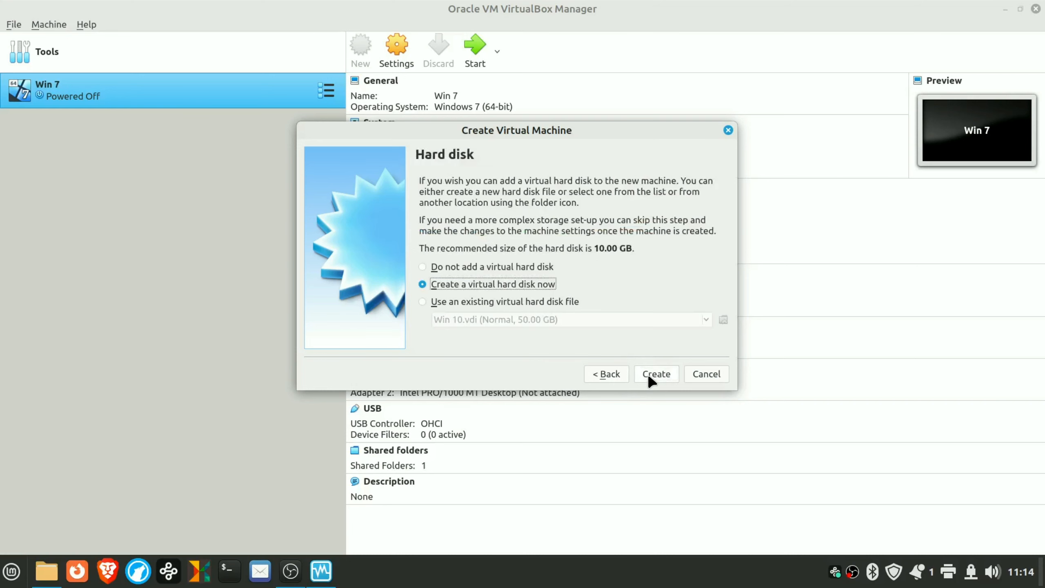
- Give the machine a fixed-size 21.48 GB VDI disk, Linux Mint.vdi, and finish creating it
{"action": "left_click", "coordinate": [654, 373]}
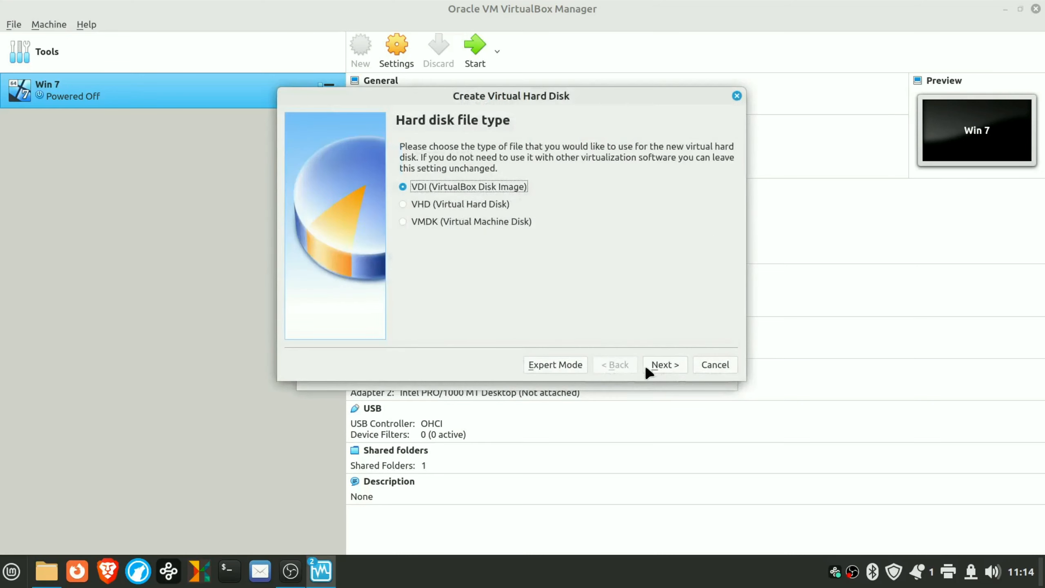
{"action": "left_click", "coordinate": [649, 372]}
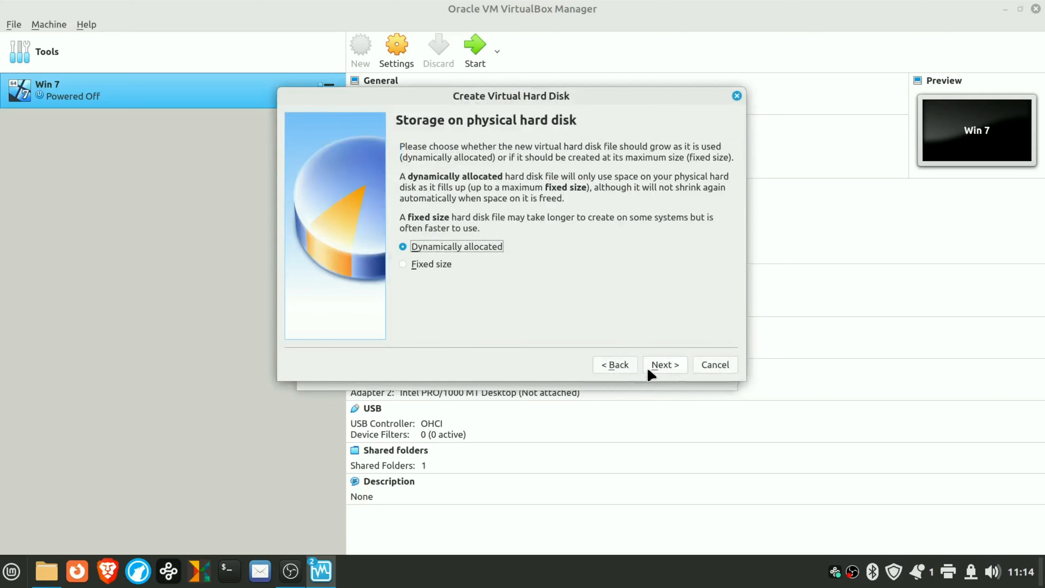
{"action": "left_click", "coordinate": [433, 263]}
{"action": "left_click", "coordinate": [653, 363]}
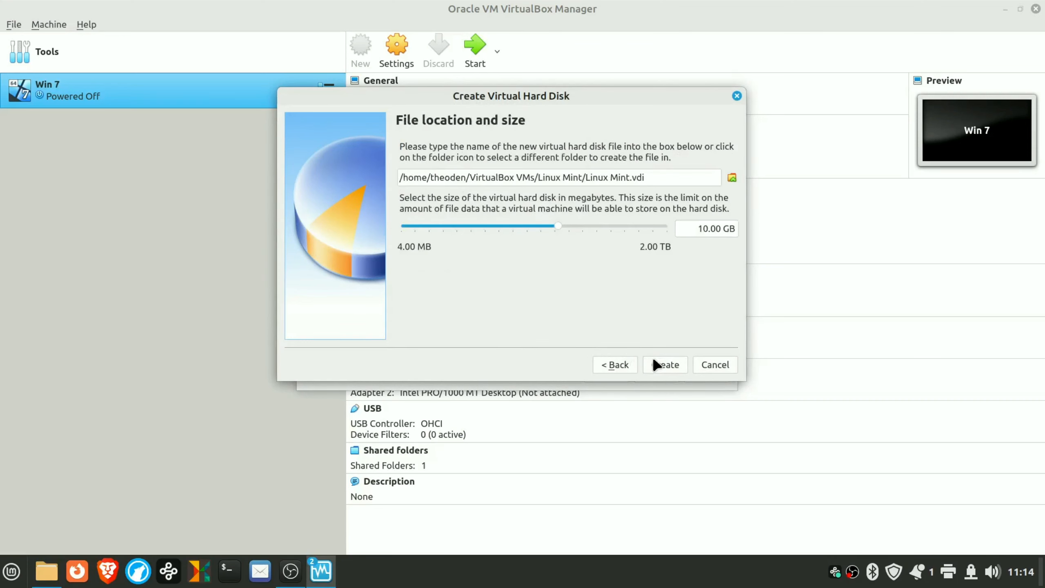
{"action": "left_click_drag", "start_coordinate": [559, 228], "coordinate": [576, 233]}
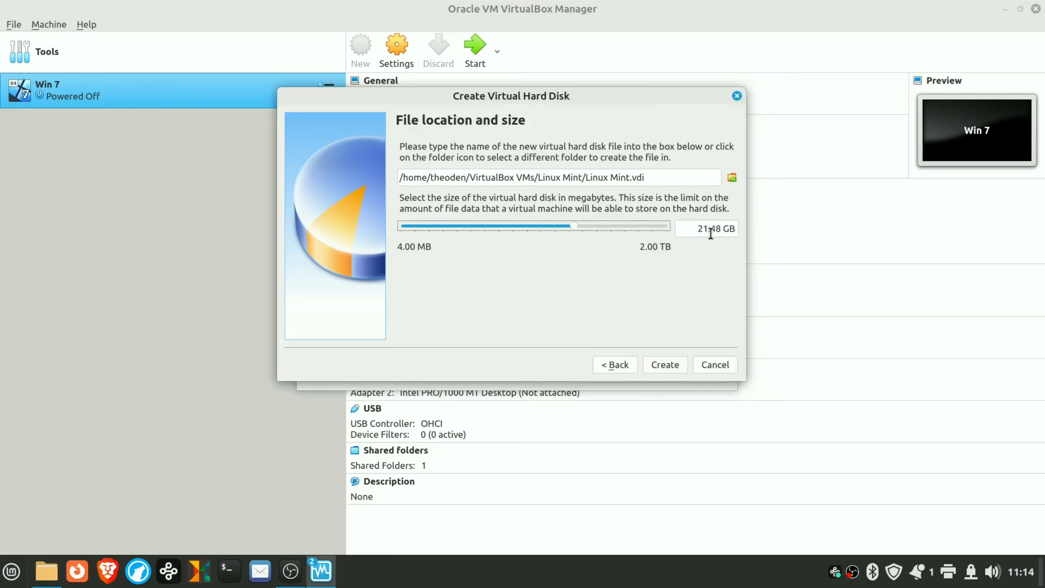
{"action": "left_click", "coordinate": [676, 362]}
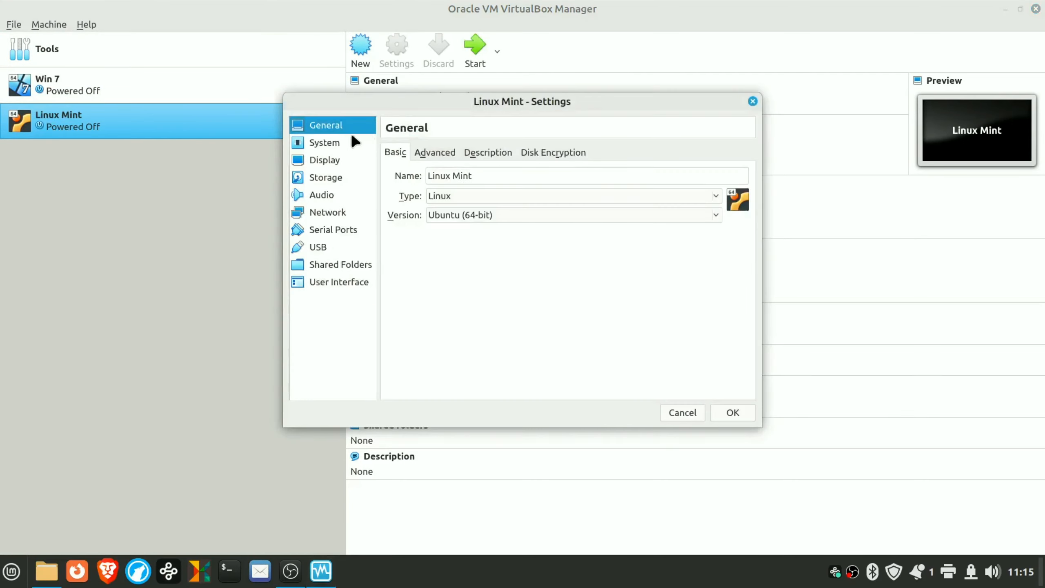
- Give the Linux Mint machine 2 CPUs in its processor settings
{"action": "left_click", "coordinate": [341, 142]}
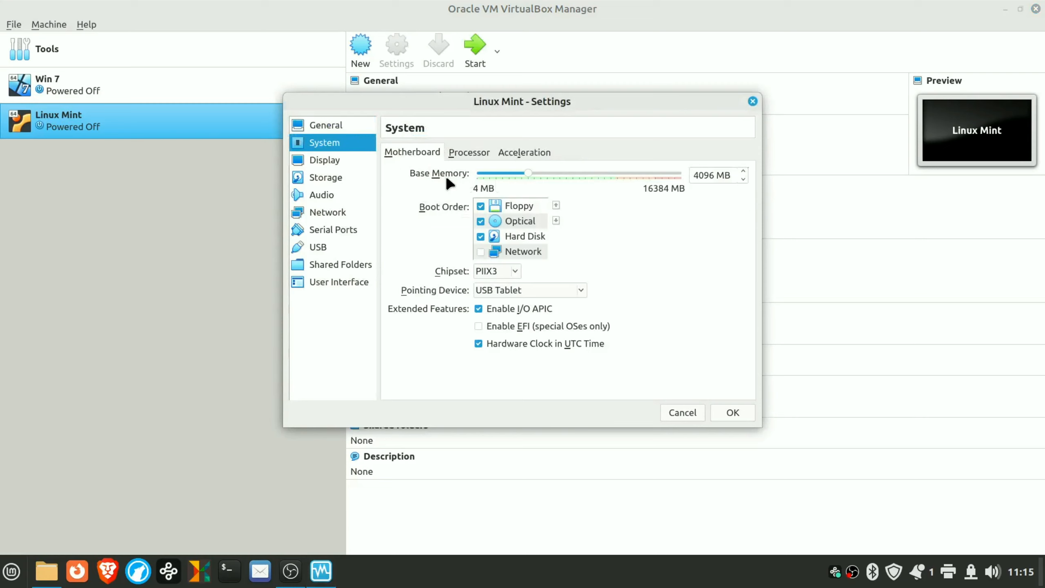
{"action": "left_click", "coordinate": [467, 153]}
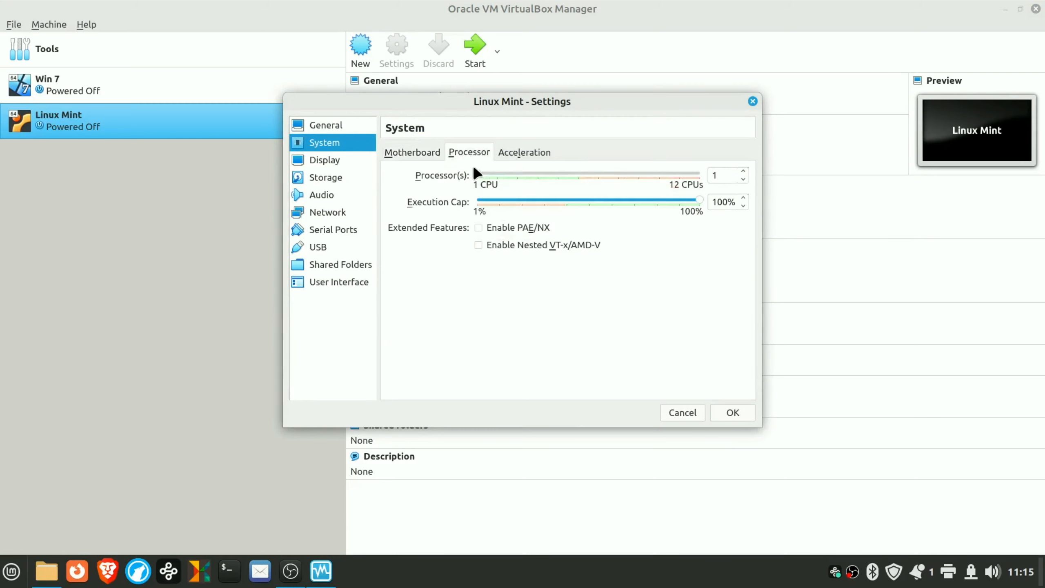
{"action": "left_click_drag", "start_coordinate": [478, 177], "coordinate": [492, 179]}
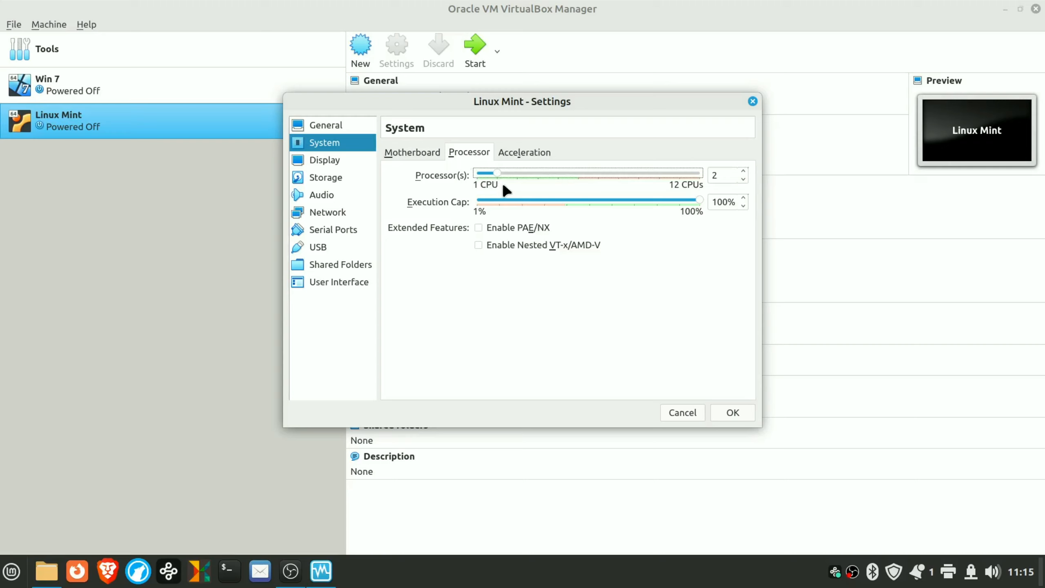
- Set video memory to 32 MB and the guest scale factor to 120%
{"action": "left_click", "coordinate": [330, 162]}
{"action": "left_click_drag", "start_coordinate": [507, 181], "coordinate": [536, 181]}
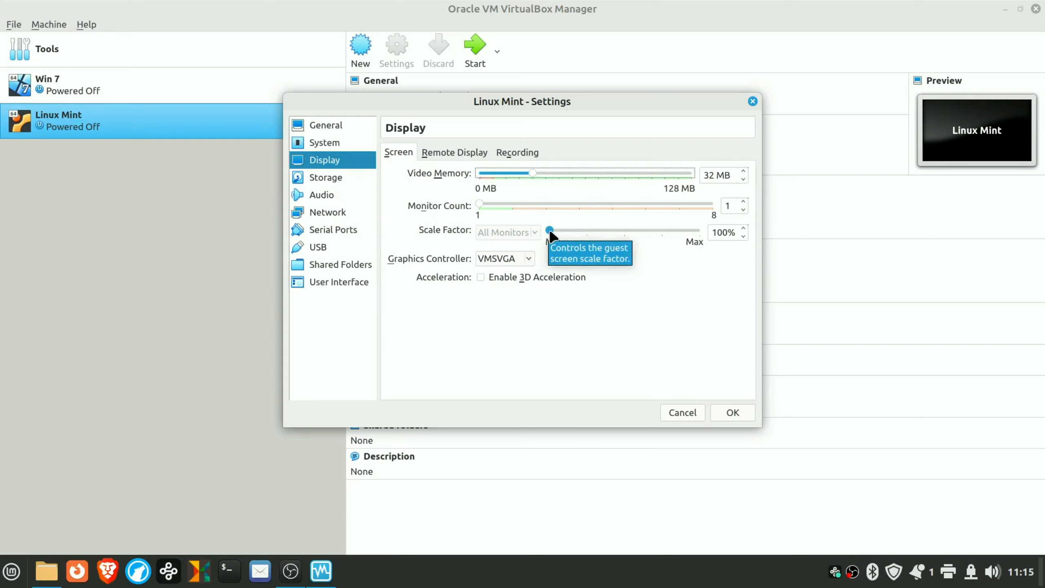
{"action": "left_click_drag", "start_coordinate": [550, 233], "coordinate": [582, 238]}
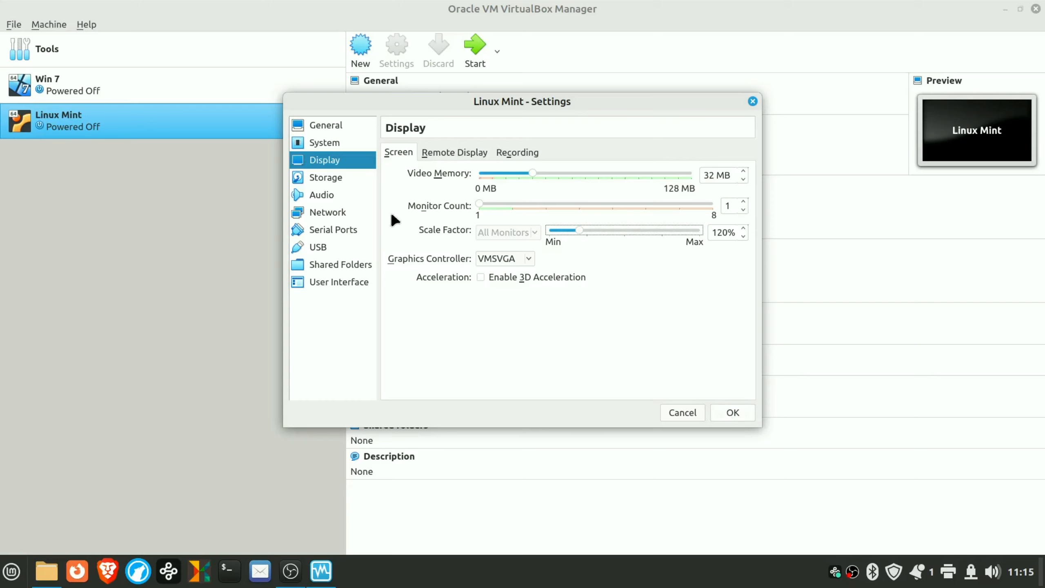
{"action": "left_click", "coordinate": [328, 177]}
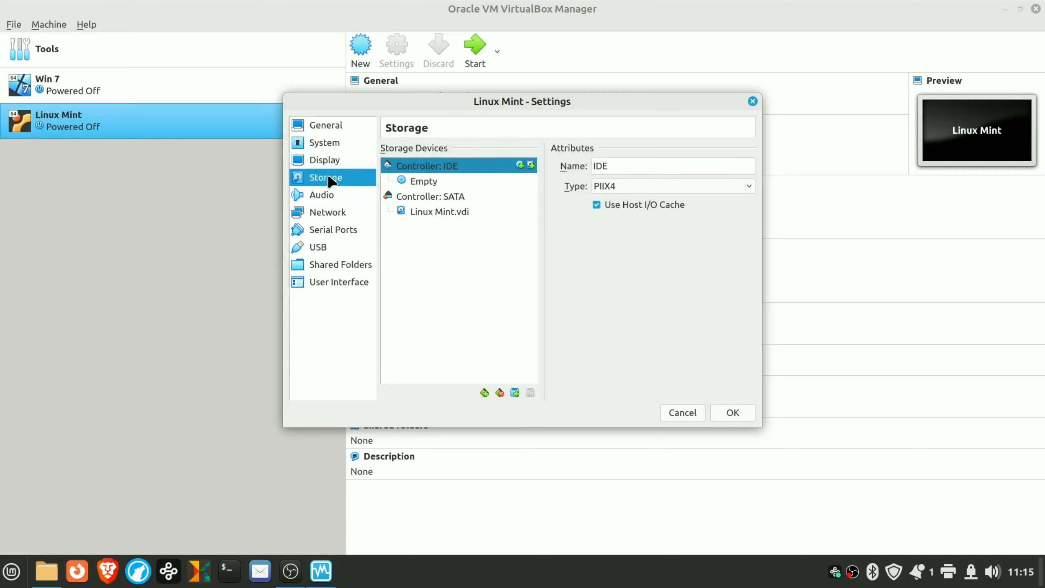
- Insert linuxmint-21.2-cinnamon-64bit.iso into the empty IDE optical drive and save the settings
{"action": "left_click", "coordinate": [428, 183]}
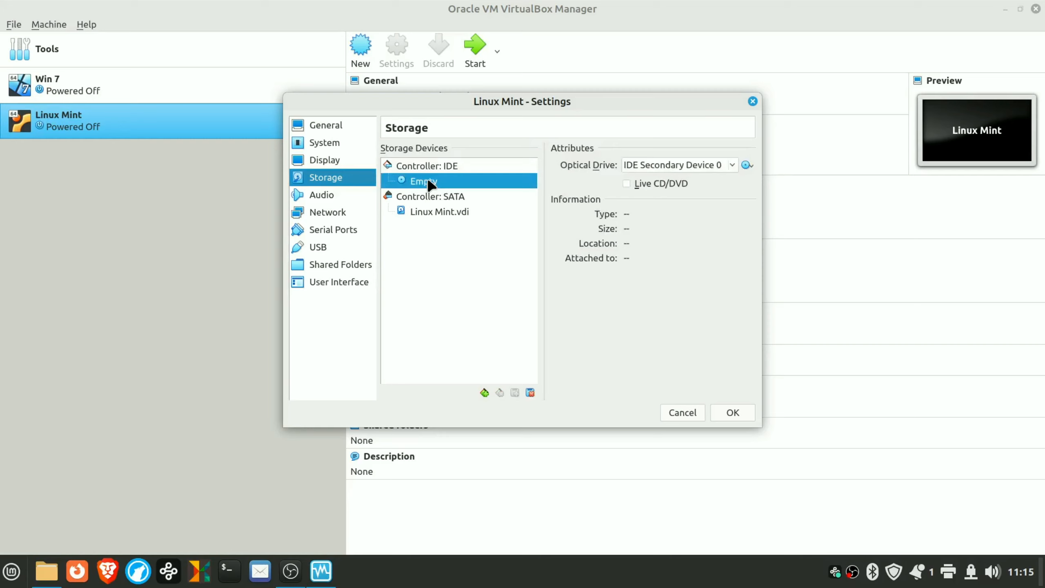
{"action": "left_click", "coordinate": [750, 164]}
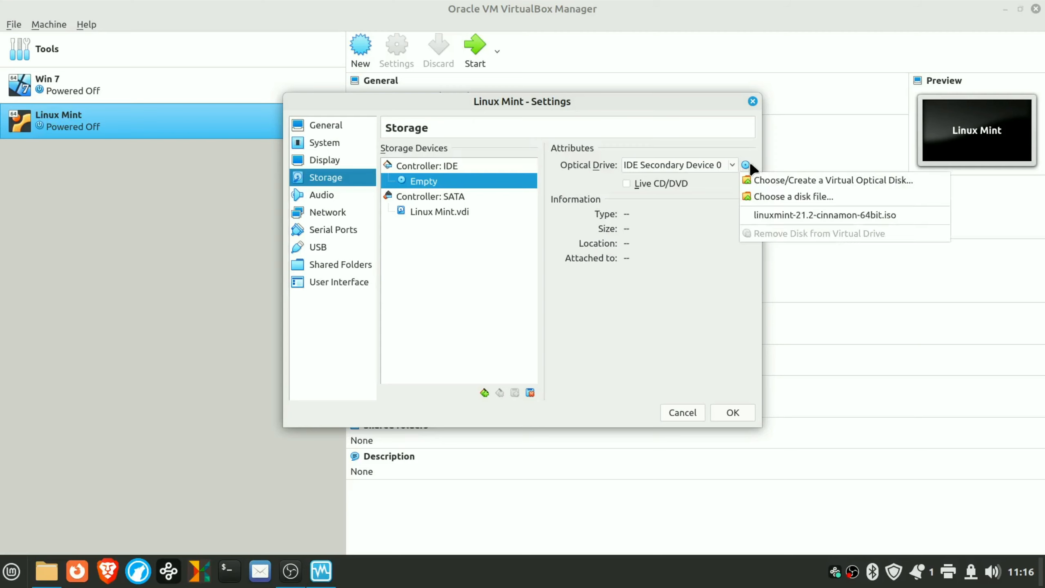
{"action": "left_click", "coordinate": [786, 197]}
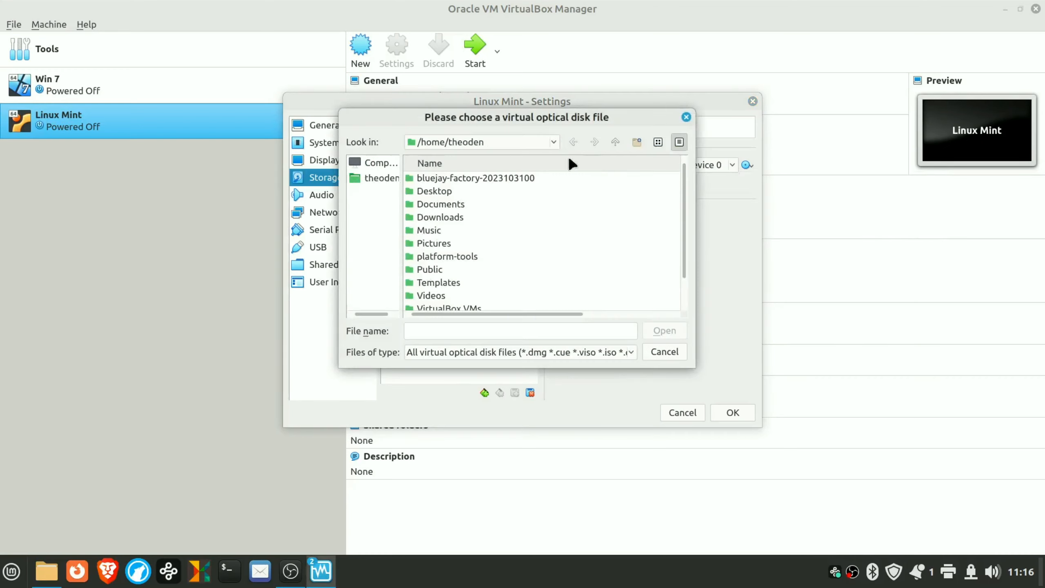
{"action": "left_click", "coordinate": [686, 117]}
{"action": "left_click", "coordinate": [748, 165]}
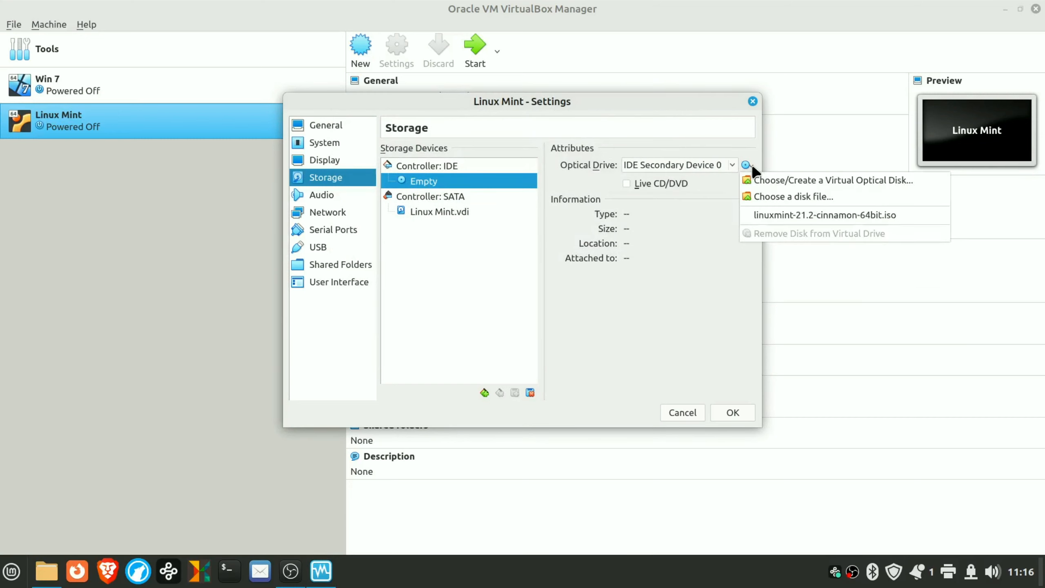
{"action": "left_click", "coordinate": [793, 215]}
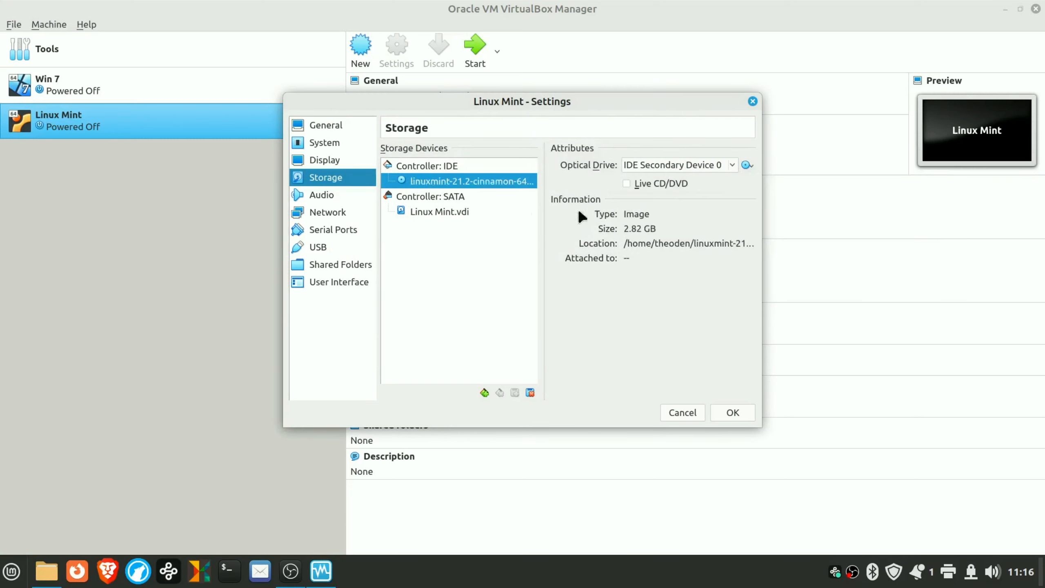
{"action": "left_click", "coordinate": [743, 408]}
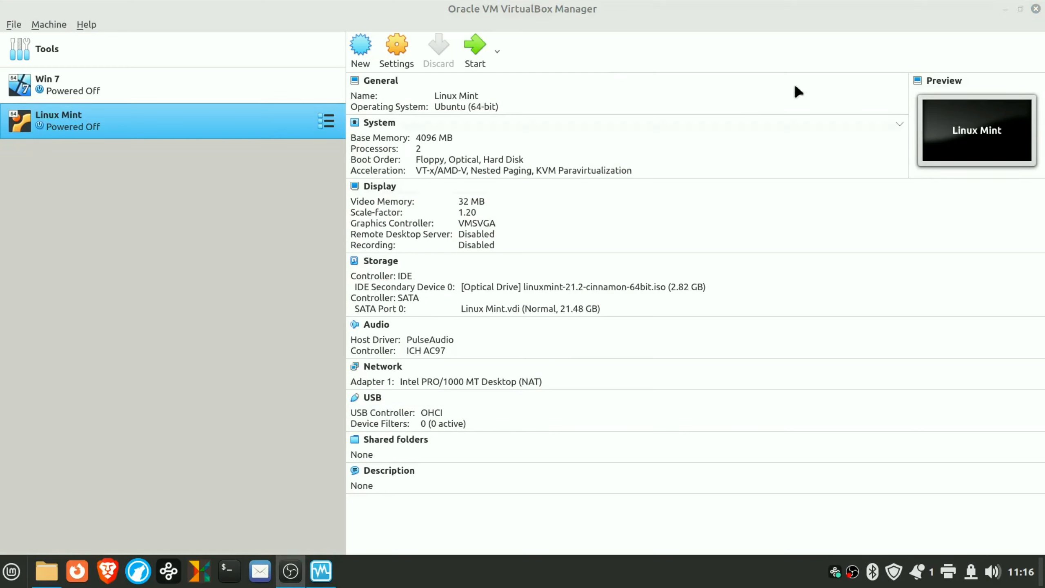
- Start the VM in a maximized window, boot Linux Mint 21.2 Cinnamon 64-bit, and dismiss both notices
{"action": "left_click", "coordinate": [473, 47]}
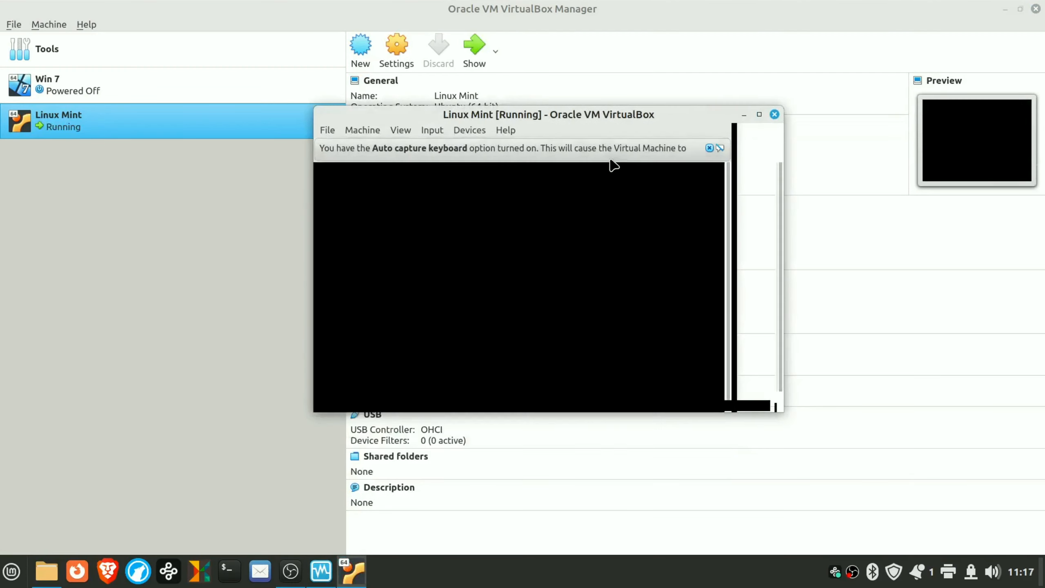
{"action": "left_click", "coordinate": [759, 115]}
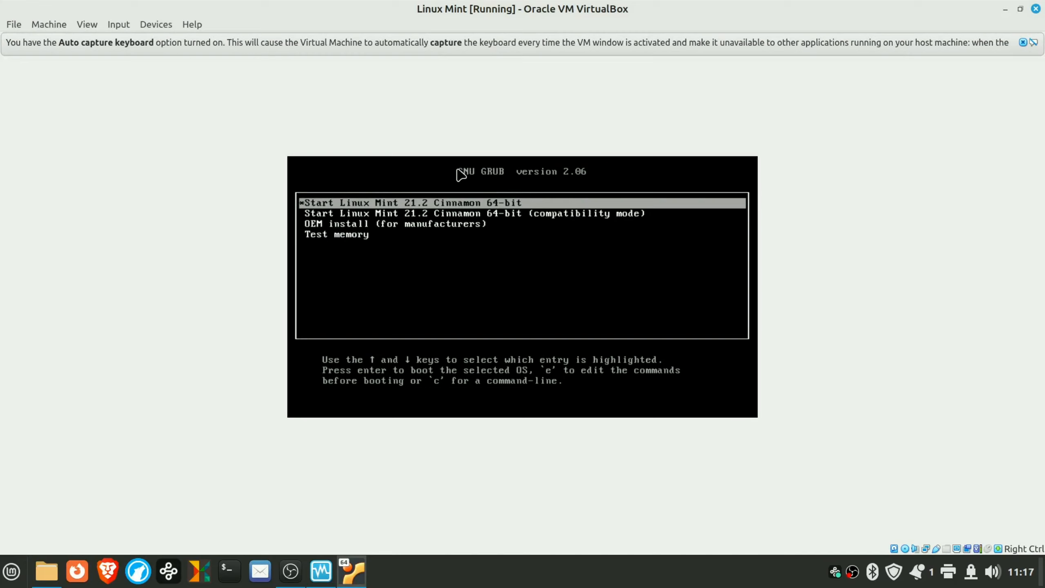
{"action": "key", "text": "Return"}
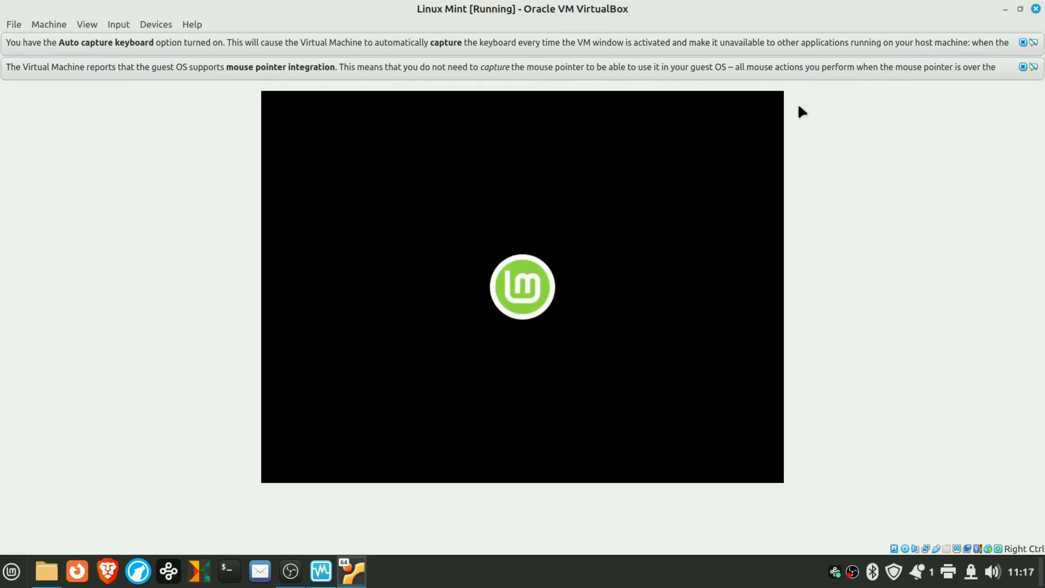
{"action": "left_click", "coordinate": [1022, 66]}
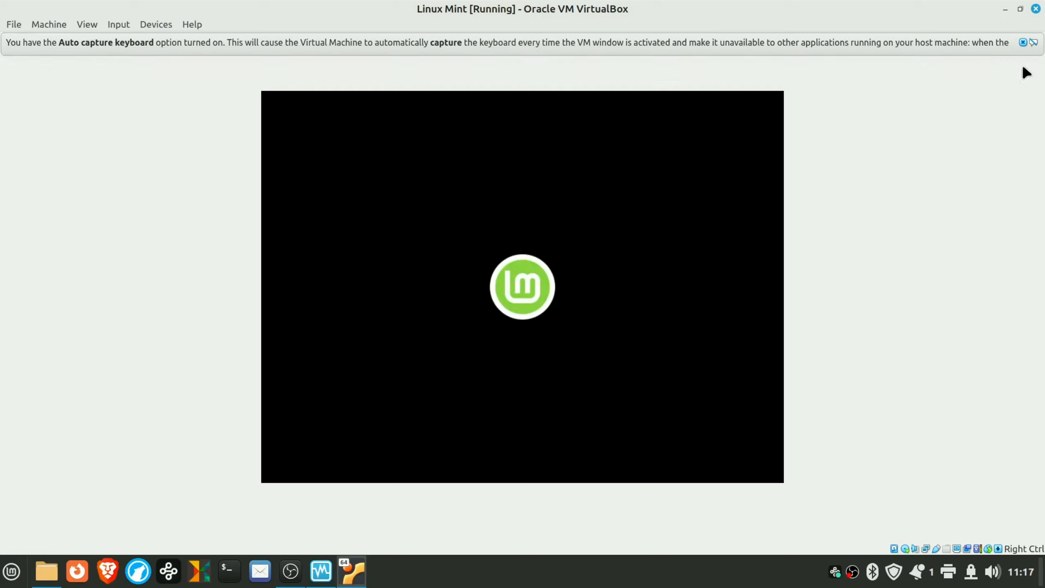
{"action": "left_click", "coordinate": [1022, 42]}
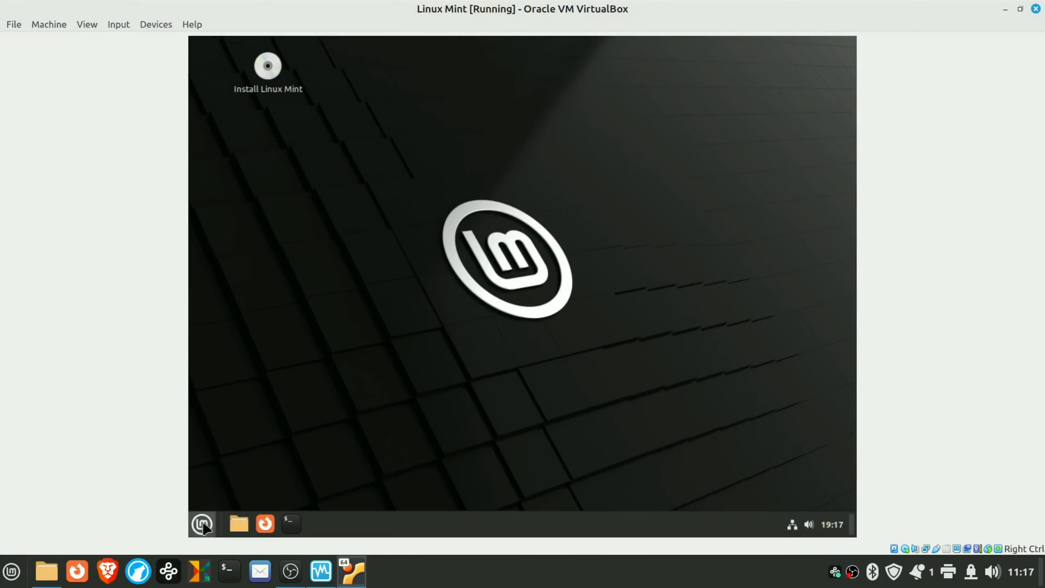
{"action": "left_click", "coordinate": [204, 524]}
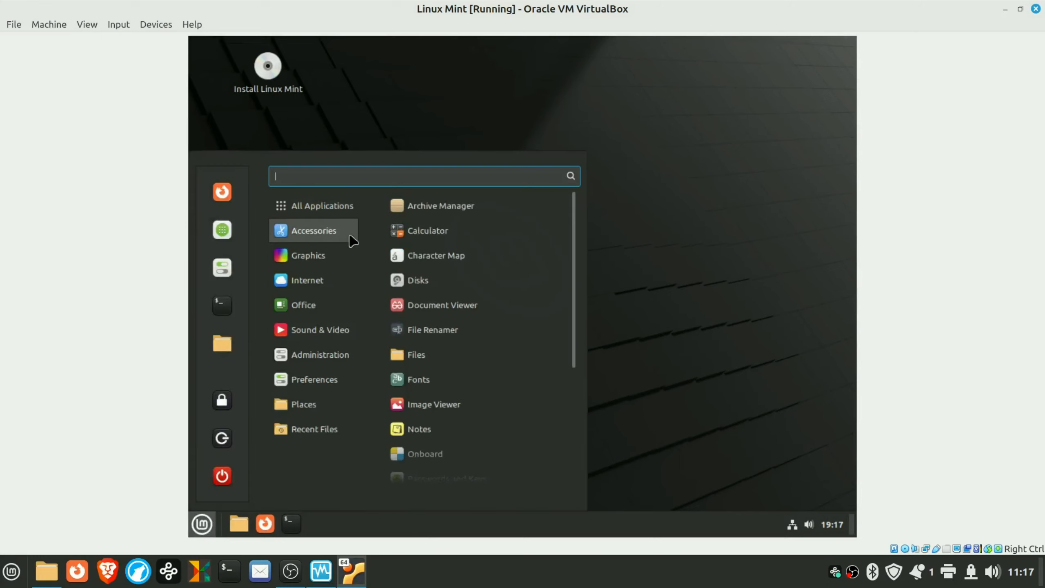
{"action": "left_click", "coordinate": [431, 236]}
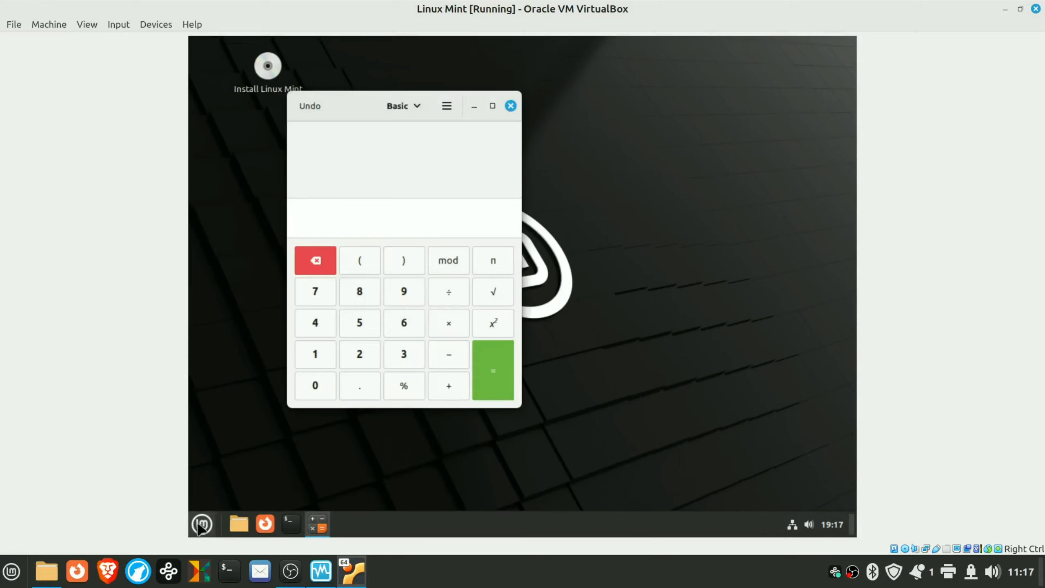
{"action": "left_click", "coordinate": [201, 524]}
{"action": "mouse_move", "coordinate": [337, 307]}
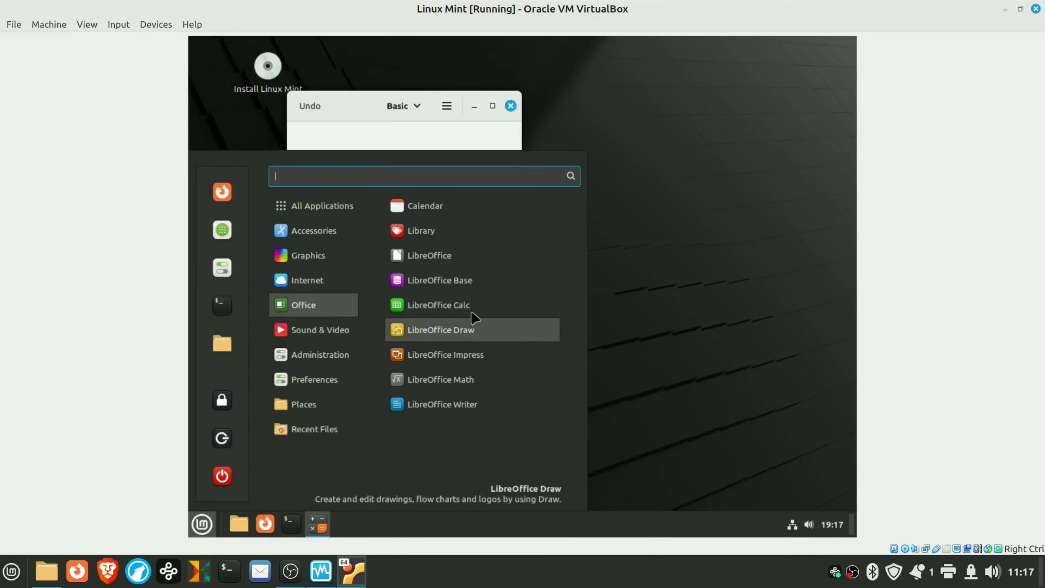
{"action": "left_click", "coordinate": [473, 327]}
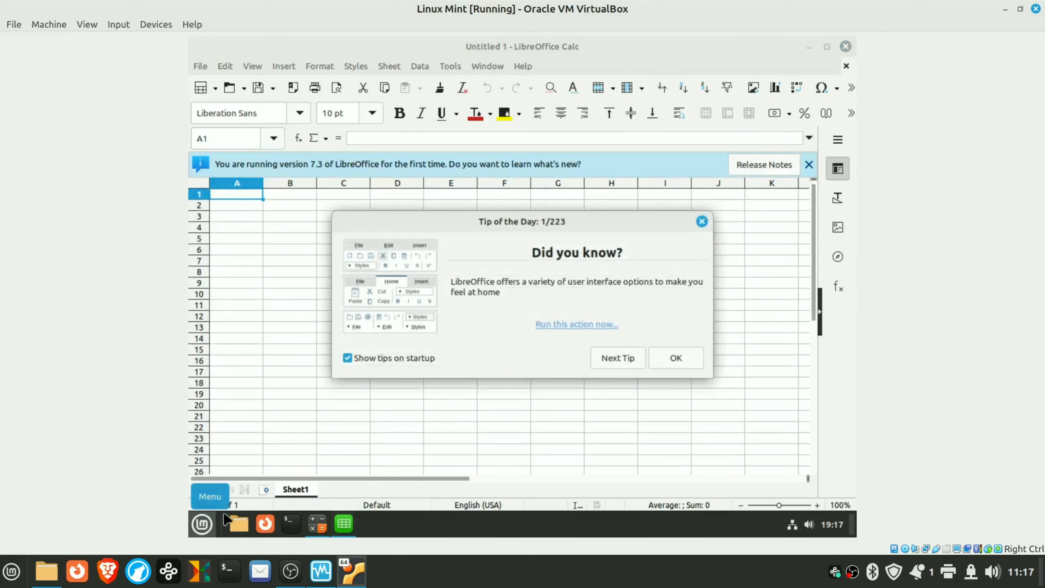
{"action": "left_click", "coordinate": [414, 358]}
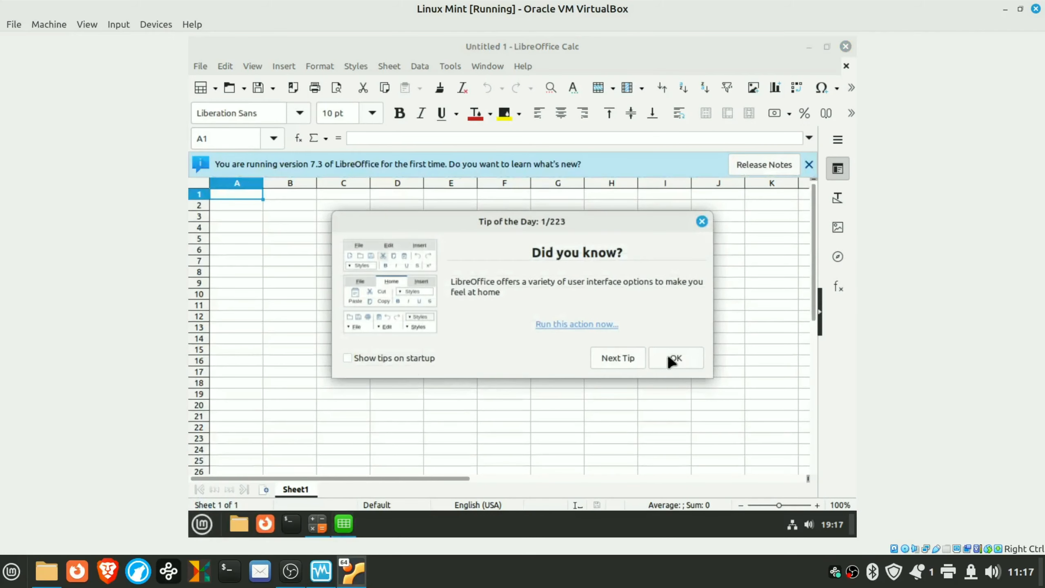
{"action": "left_click", "coordinate": [670, 360]}
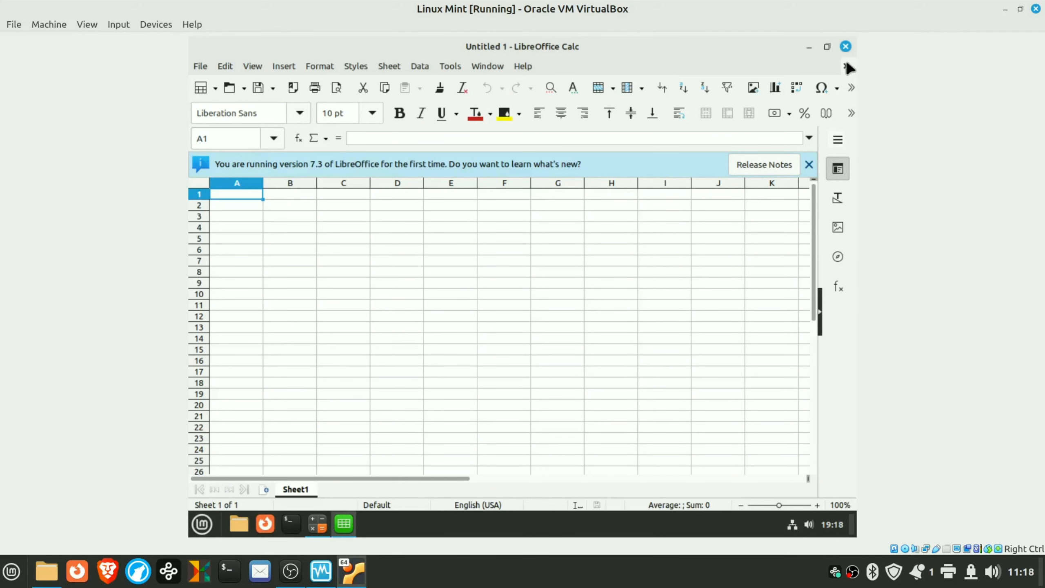
{"action": "left_click", "coordinate": [845, 46]}
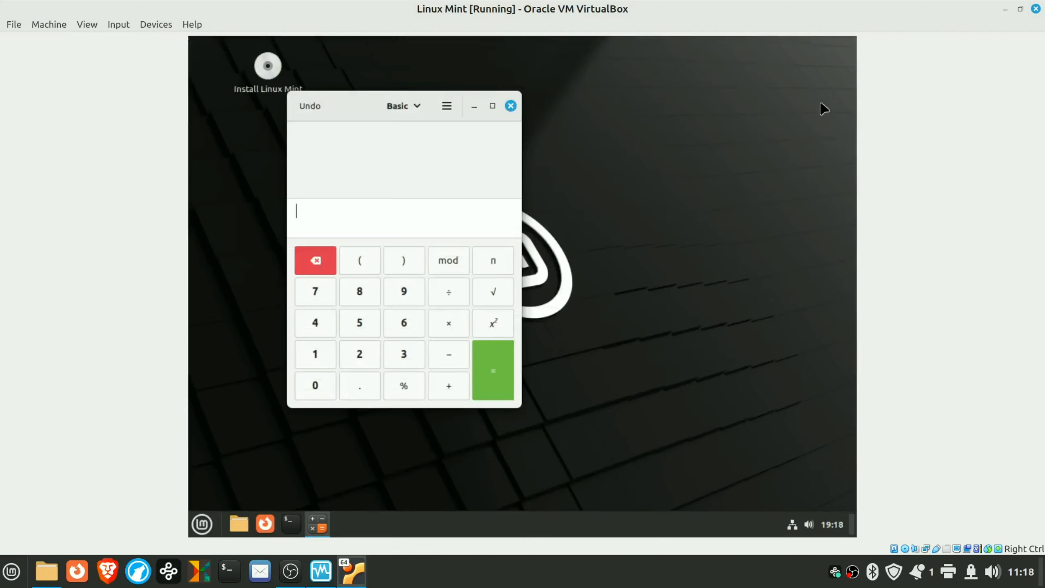
{"action": "left_click", "coordinate": [511, 106]}
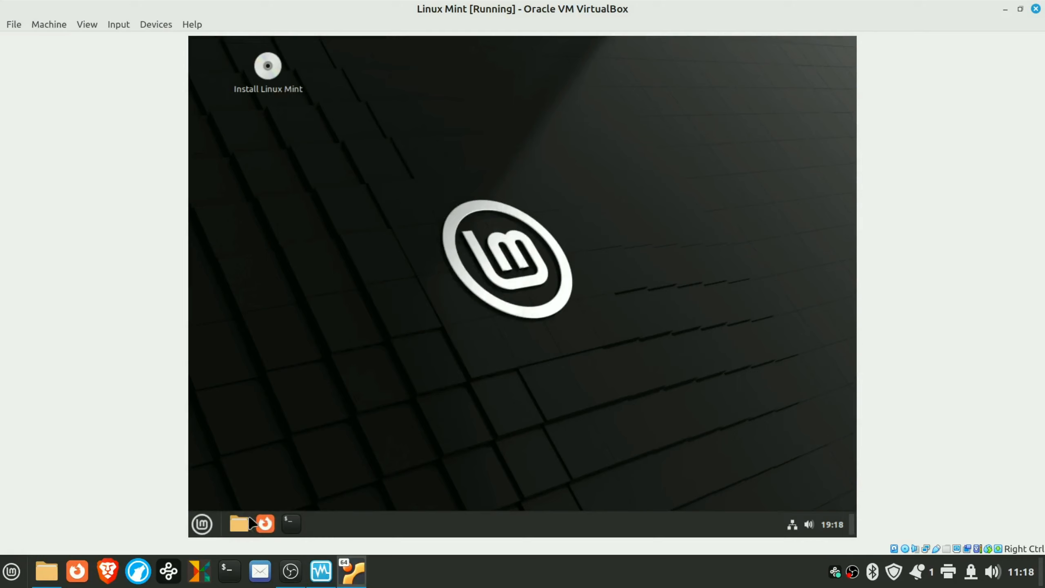
{"action": "left_click", "coordinate": [265, 523]}
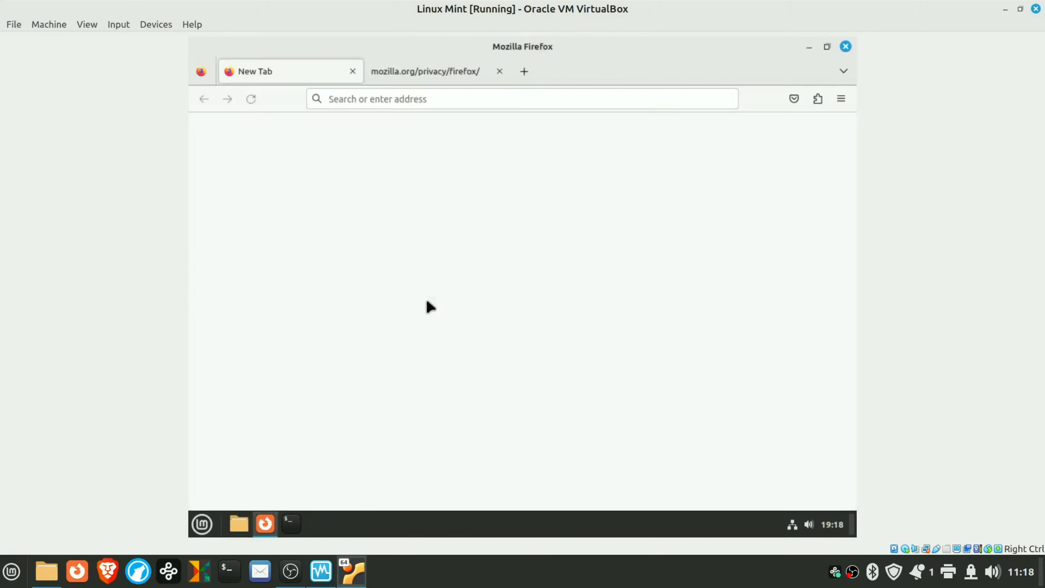
{"action": "left_click", "coordinate": [442, 97]}
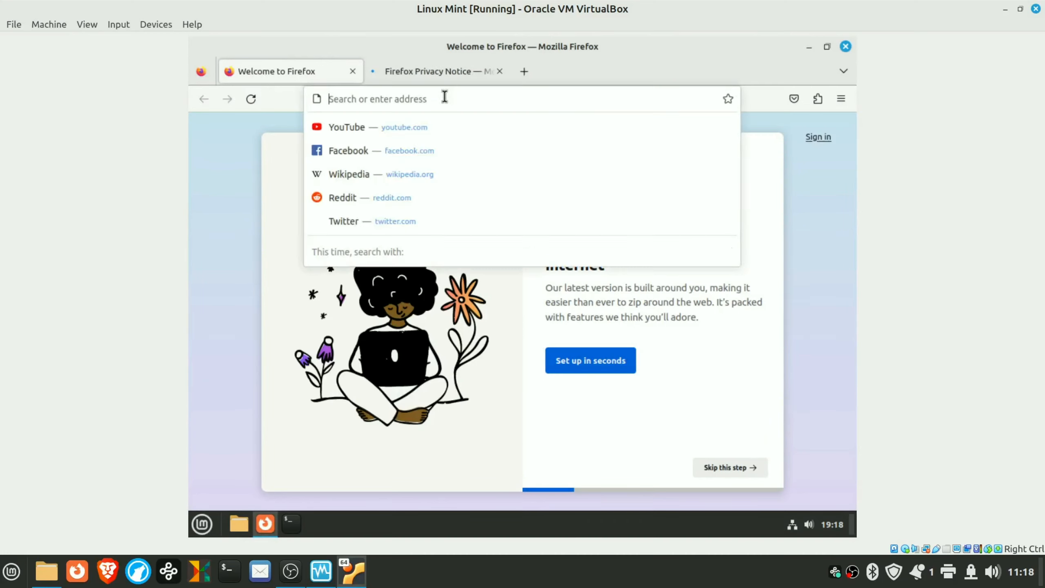
{"action": "type", "text": "www.google.ca"}
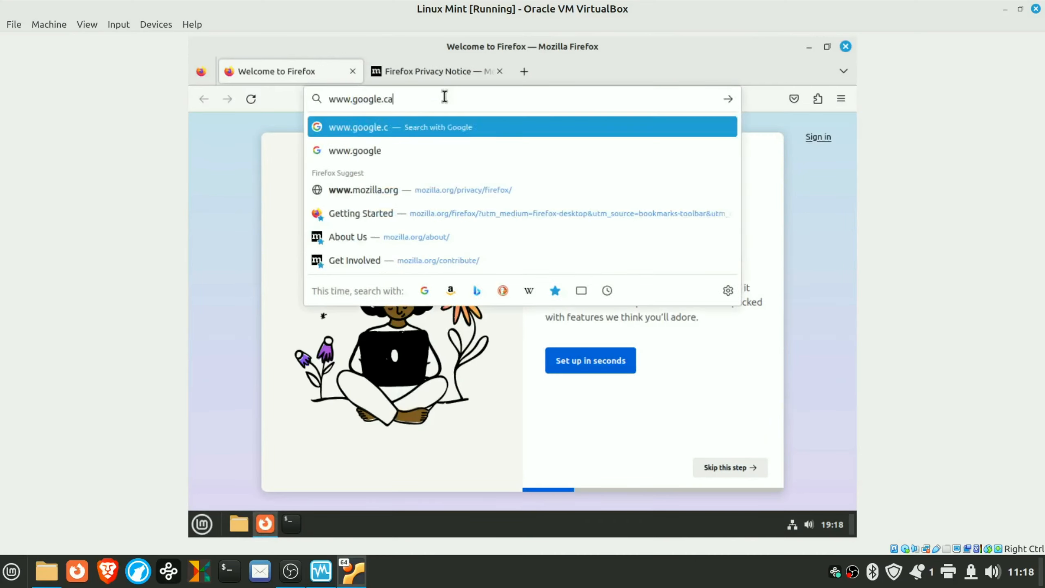
{"action": "key", "text": "Return"}
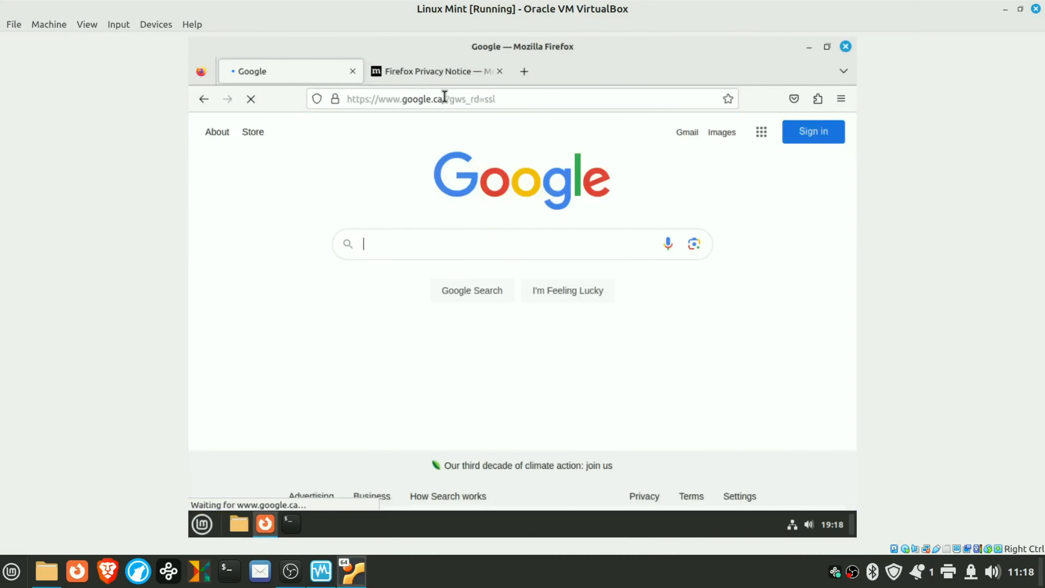
{"action": "type", "text": "kaml"}
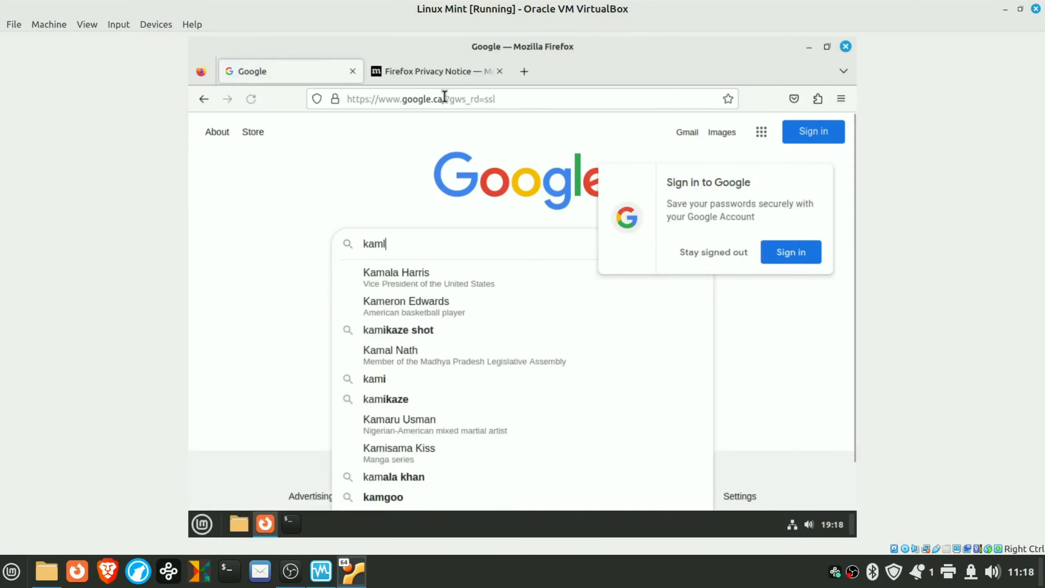
{"action": "type", "text": "oops"}
{"action": "key", "text": "Return"}
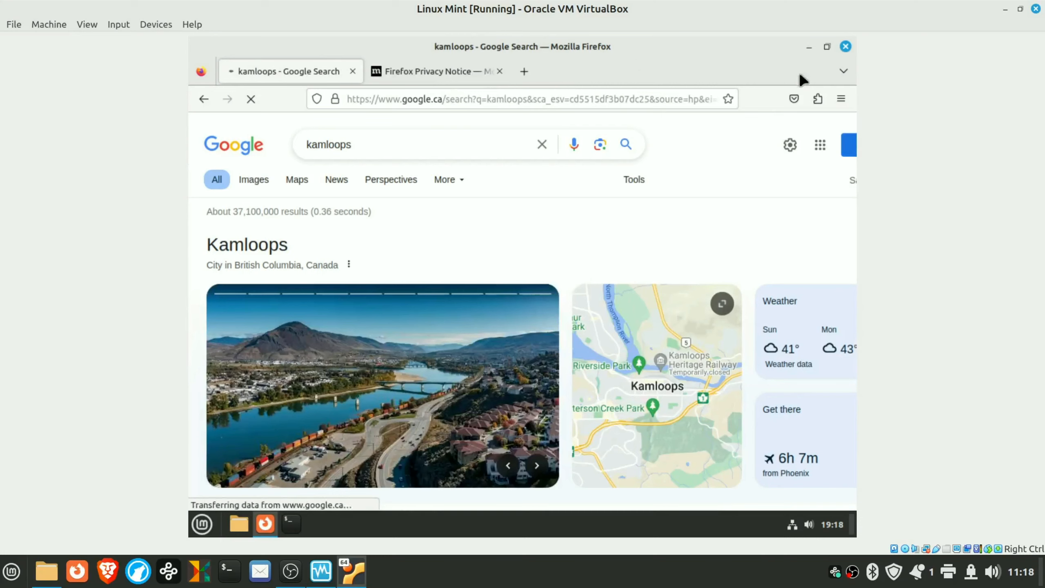
{"action": "left_click", "coordinate": [453, 73]}
{"action": "left_click", "coordinate": [499, 71]}
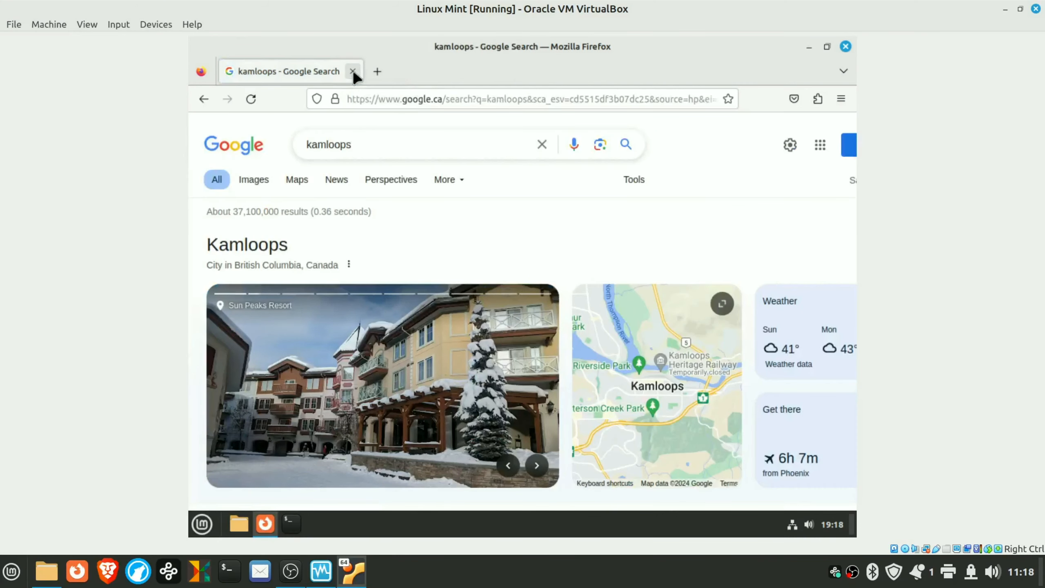
{"action": "left_click", "coordinate": [353, 70]}
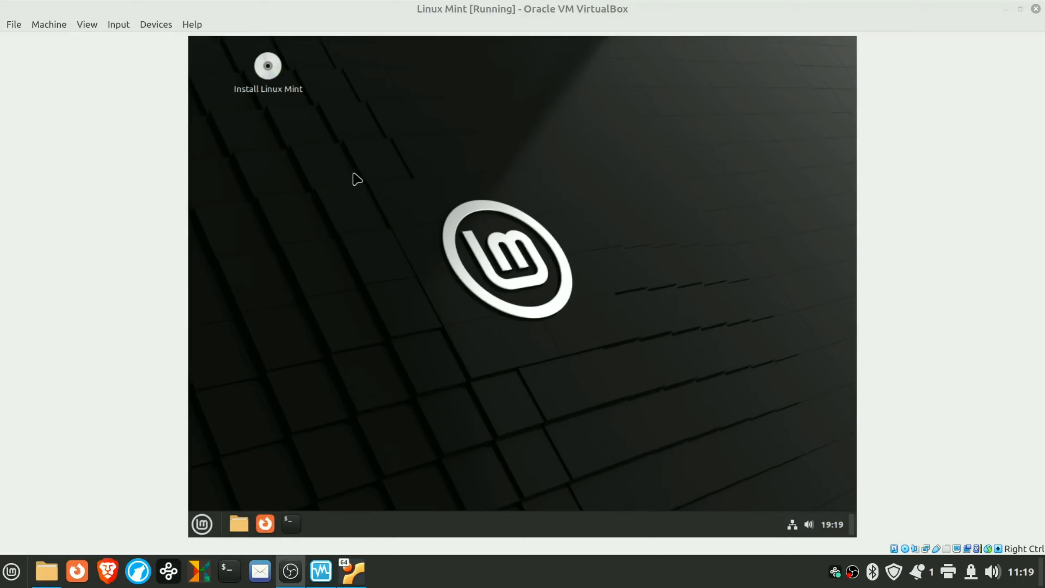
- Launch the installer, keep English and the English (US) keyboard, and enable multimedia codecs
{"action": "double_click", "coordinate": [269, 67]}
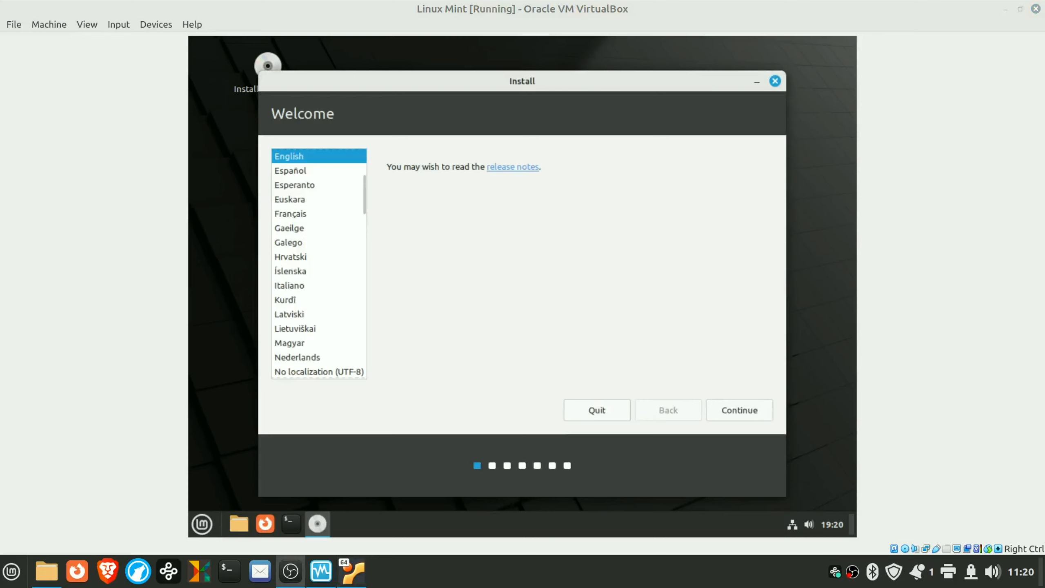
{"action": "left_click", "coordinate": [740, 410]}
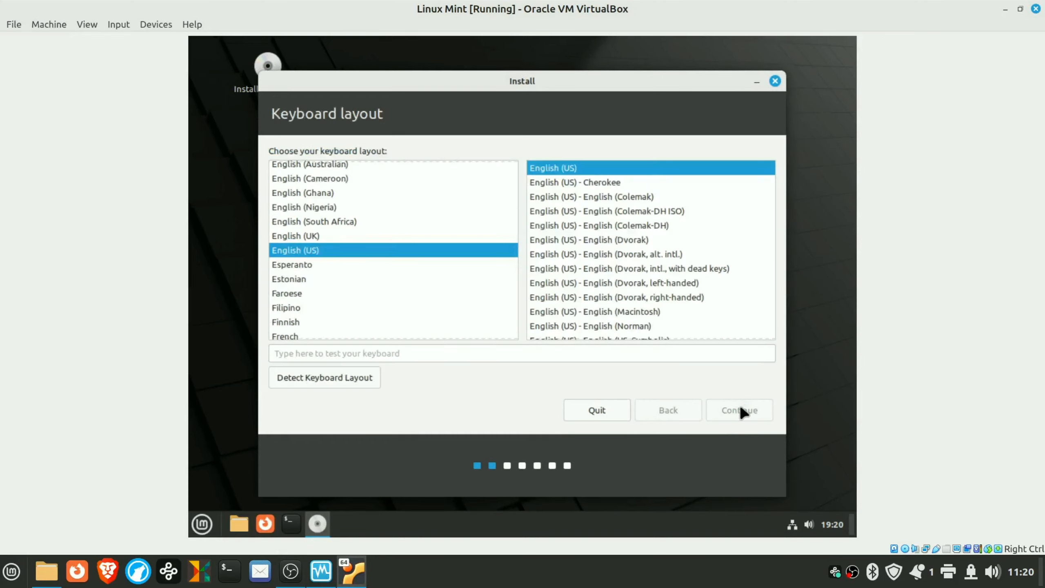
{"action": "left_click", "coordinate": [740, 409]}
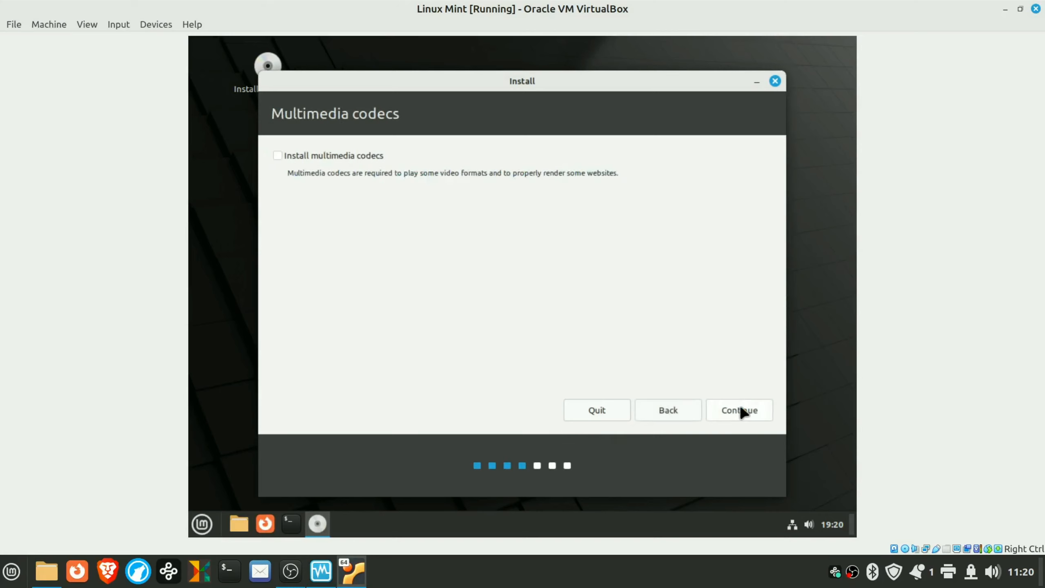
{"action": "left_click", "coordinate": [278, 155]}
{"action": "left_click", "coordinate": [737, 411]}
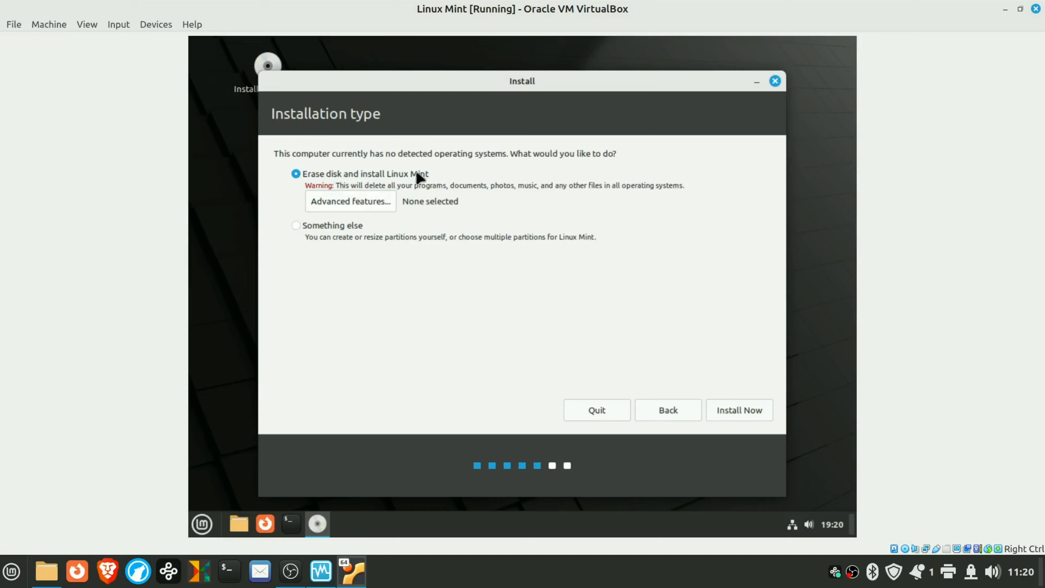
- Install with the whole disk erased, confirm the partition changes, and choose the Los Angeles time zone
{"action": "left_click", "coordinate": [740, 410]}
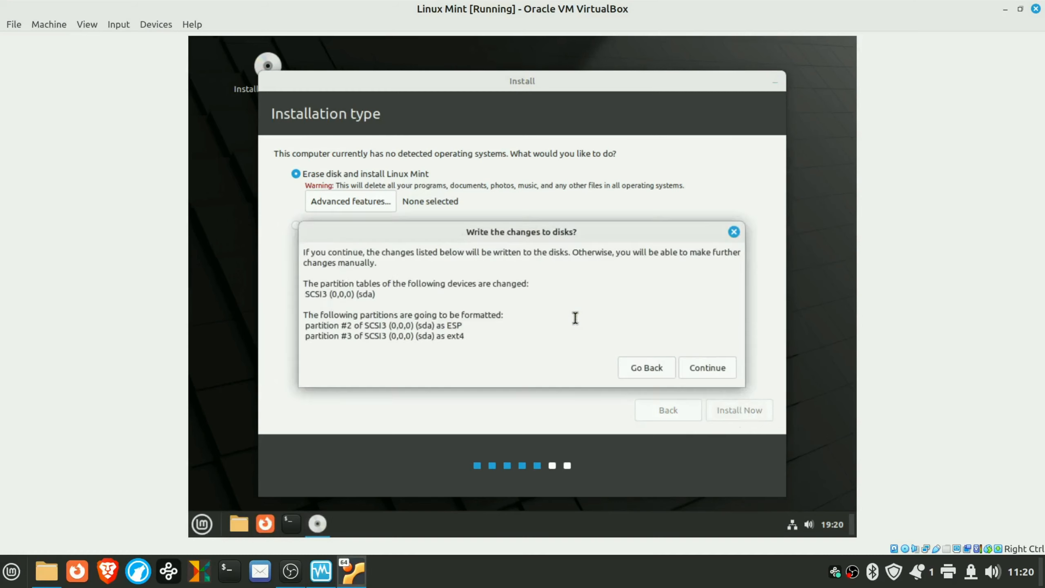
{"action": "left_click", "coordinate": [715, 371]}
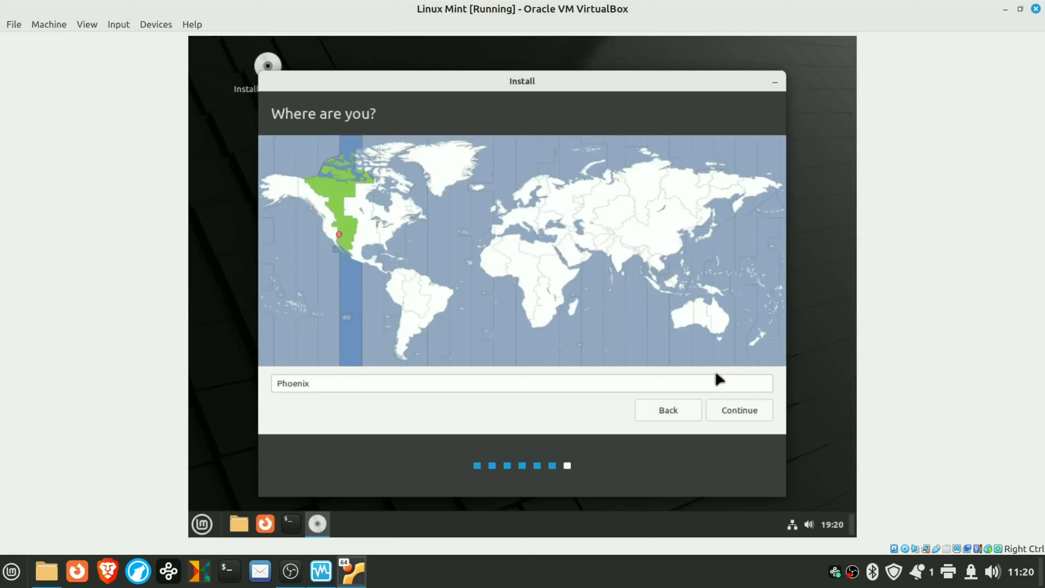
{"action": "left_click", "coordinate": [325, 227]}
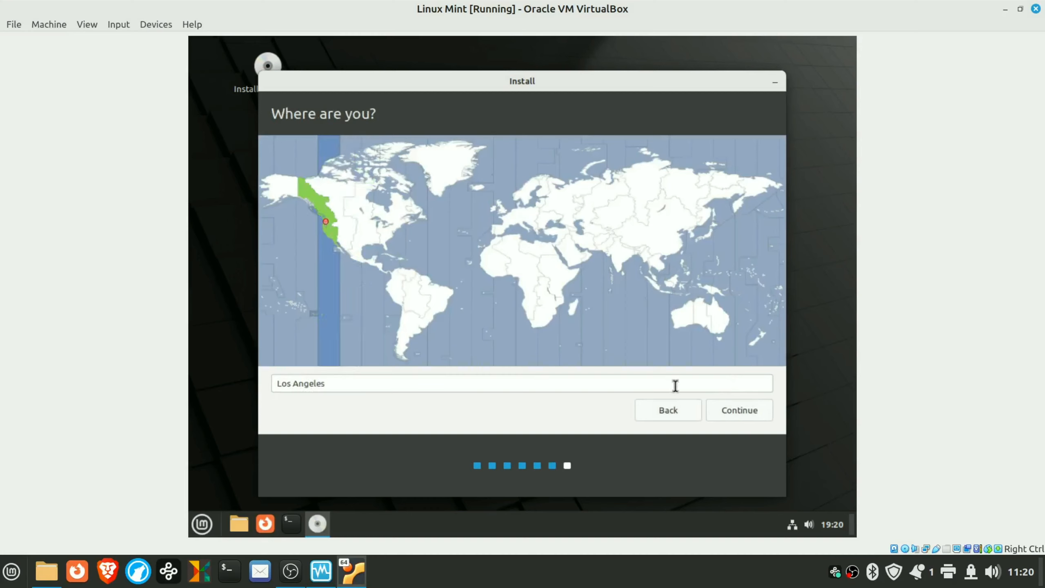
{"action": "left_click", "coordinate": [742, 408]}
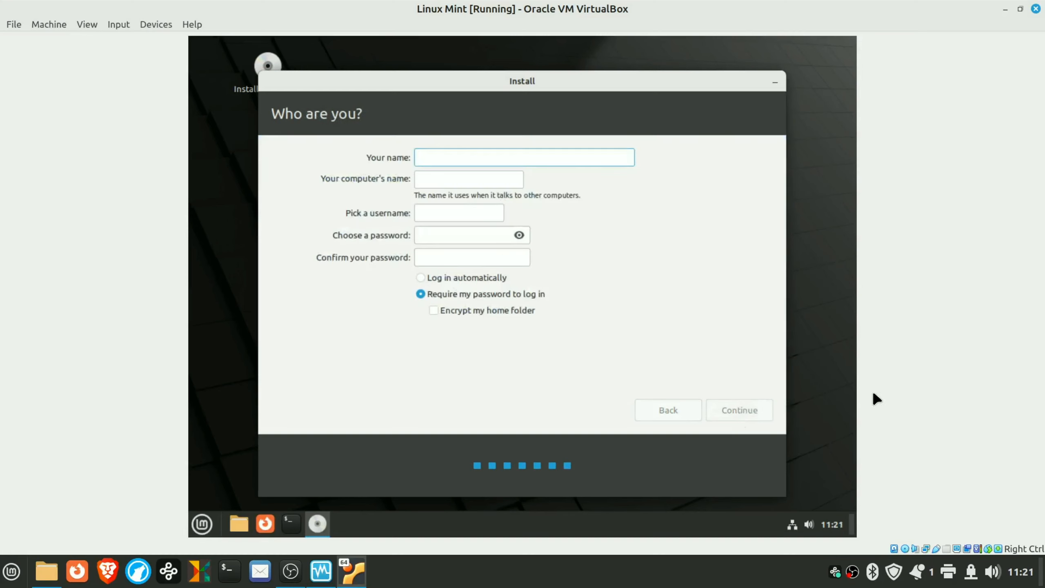
- Fill in the account name and a matching confirmed password, then continue the installation
{"action": "type", "text": "Test"}
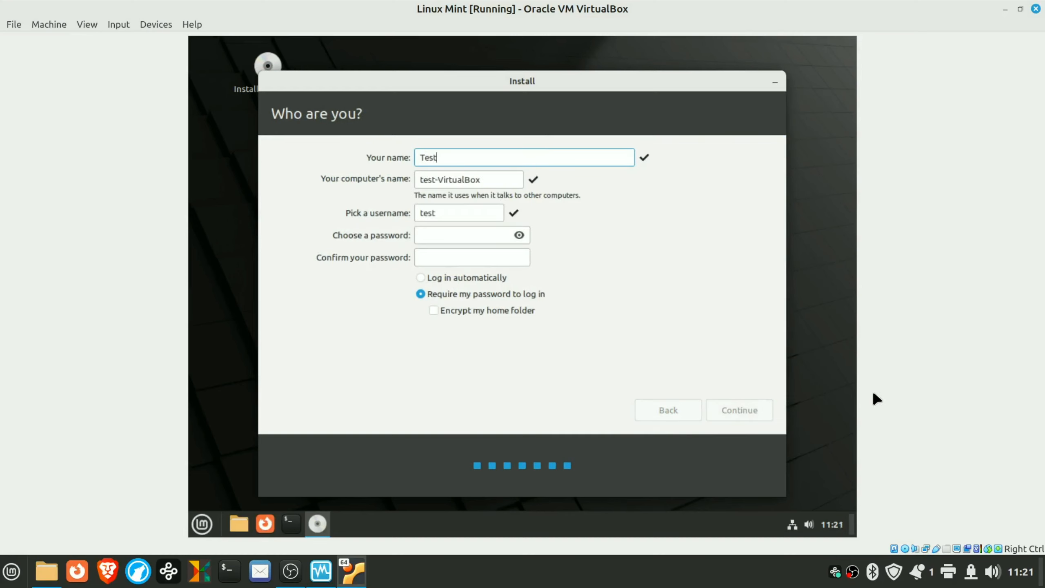
{"action": "left_click", "coordinate": [469, 236]}
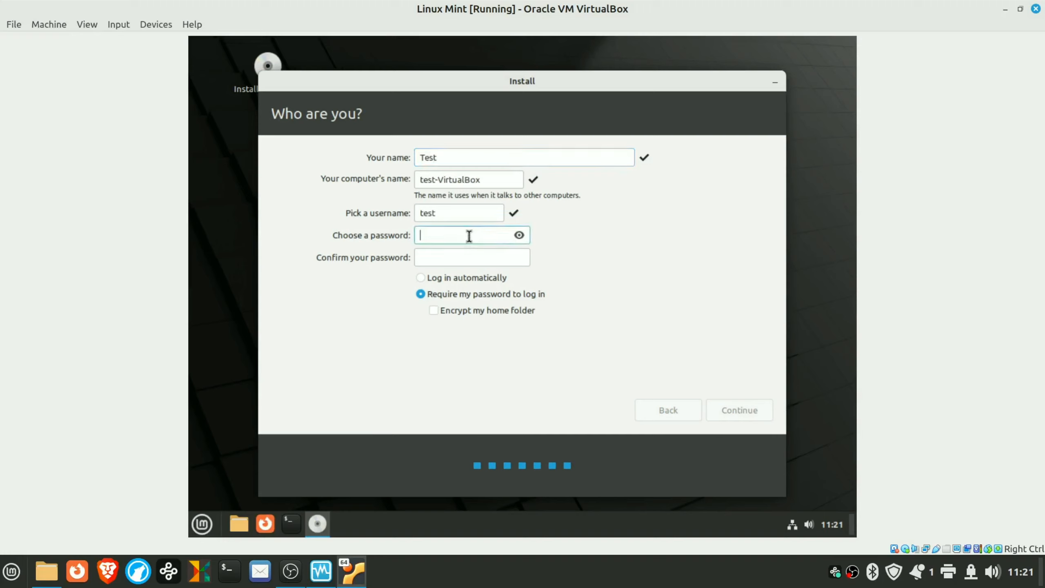
{"action": "type", "text": "test"}
{"action": "key", "text": "Tab"}
{"action": "type", "text": "test"}
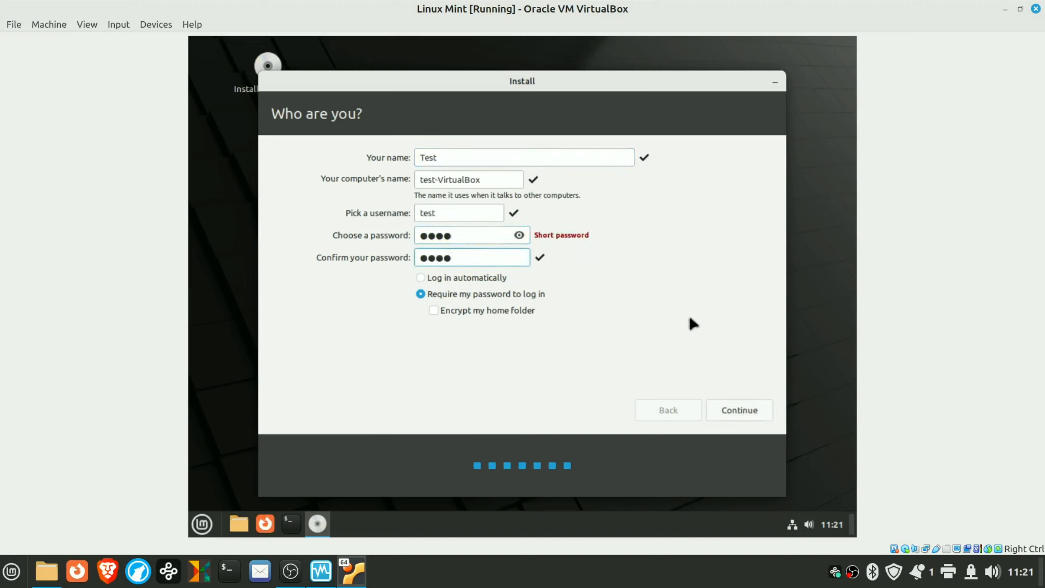
{"action": "left_click", "coordinate": [737, 406]}
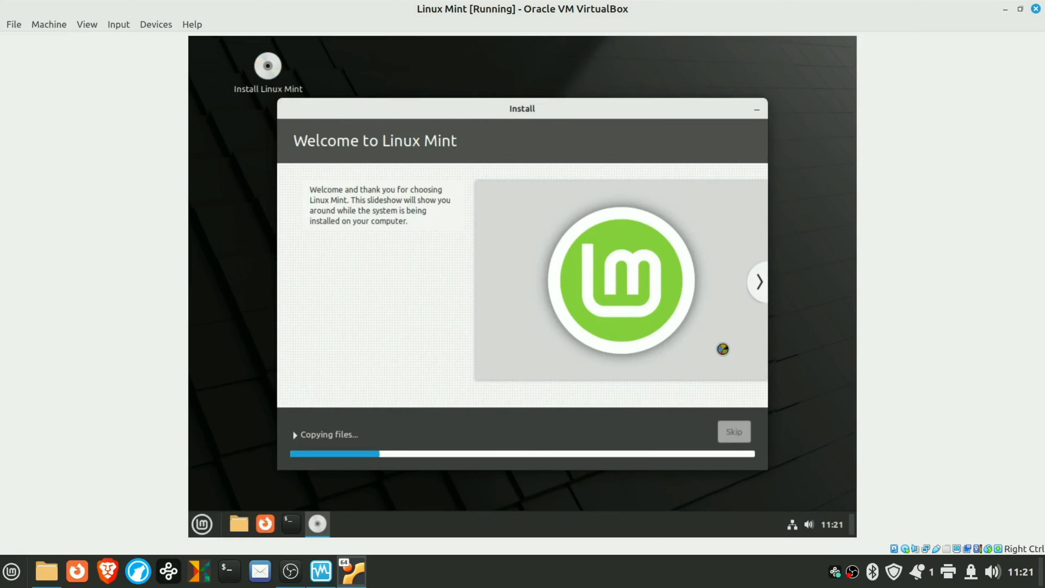
- Page through the installer slideshow's music, videos and photos slides until installation completes
{"action": "left_click", "coordinate": [758, 285]}
{"action": "left_click", "coordinate": [758, 285]}
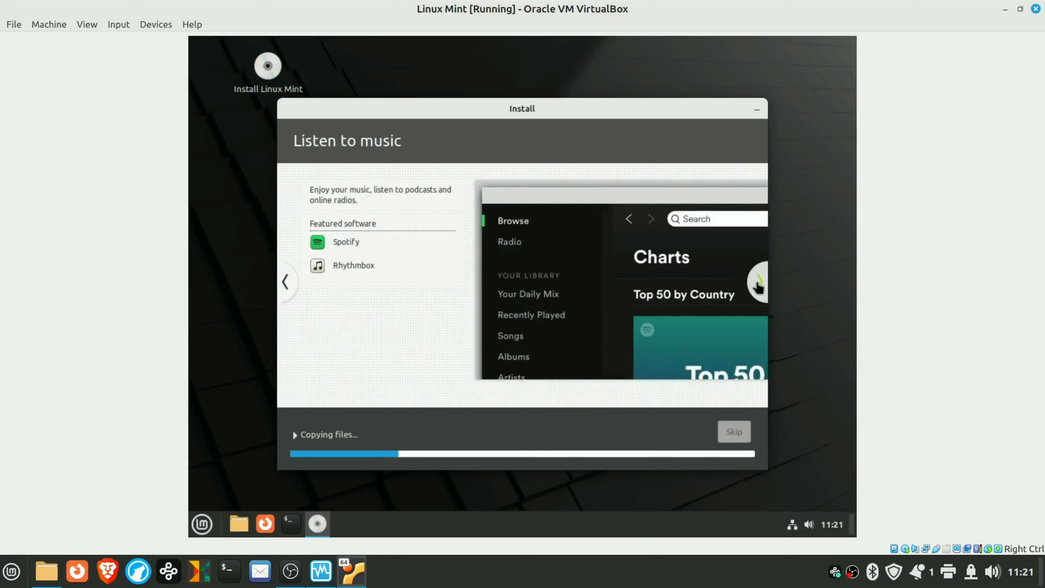
{"action": "left_click", "coordinate": [758, 283]}
{"action": "left_click", "coordinate": [758, 283]}
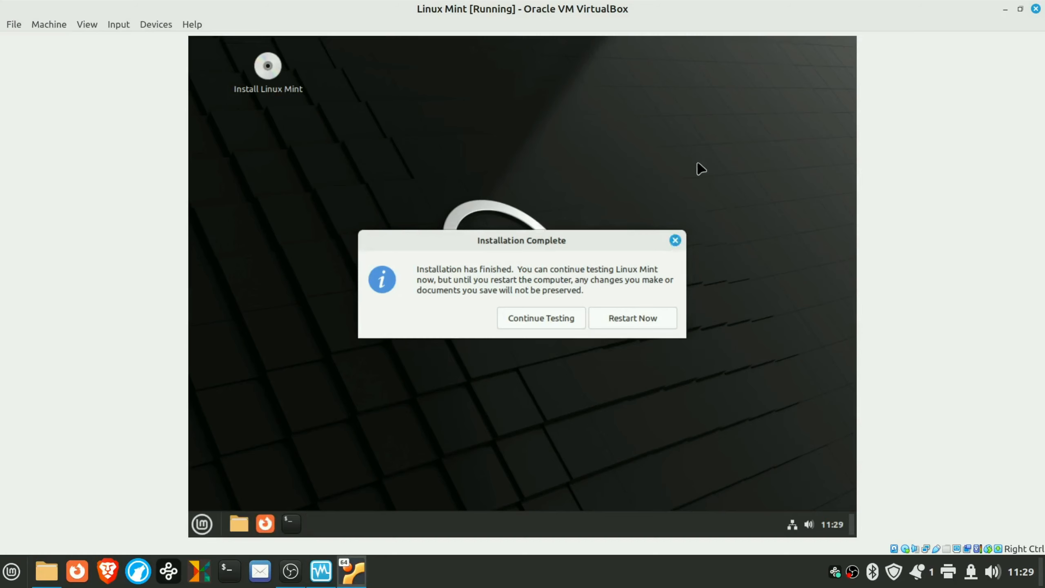
- Dismiss Installation Complete, shut down the live session from the Mint menu, and close the VM window
{"action": "left_click", "coordinate": [675, 240]}
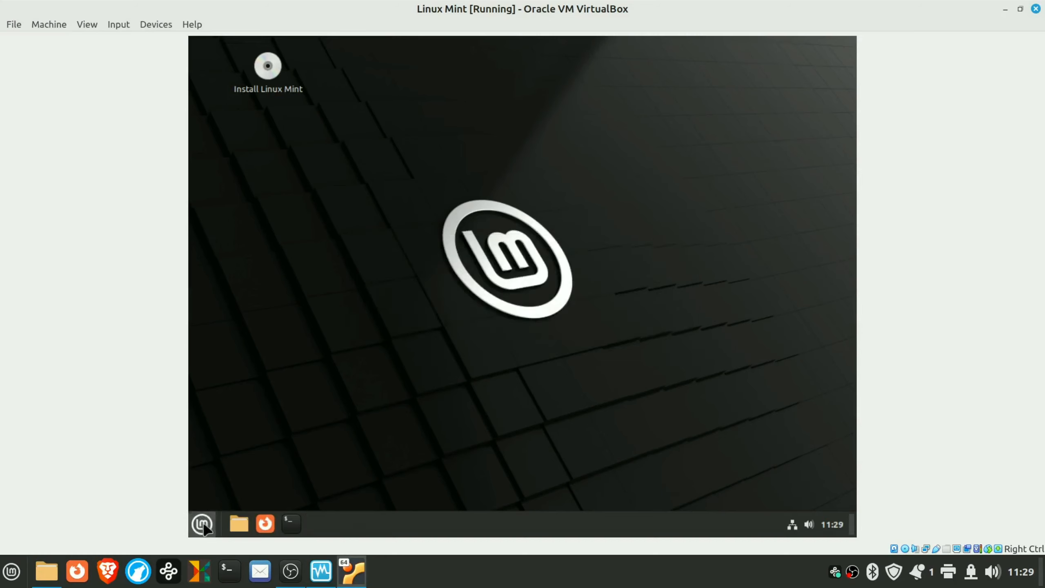
{"action": "left_click", "coordinate": [203, 524]}
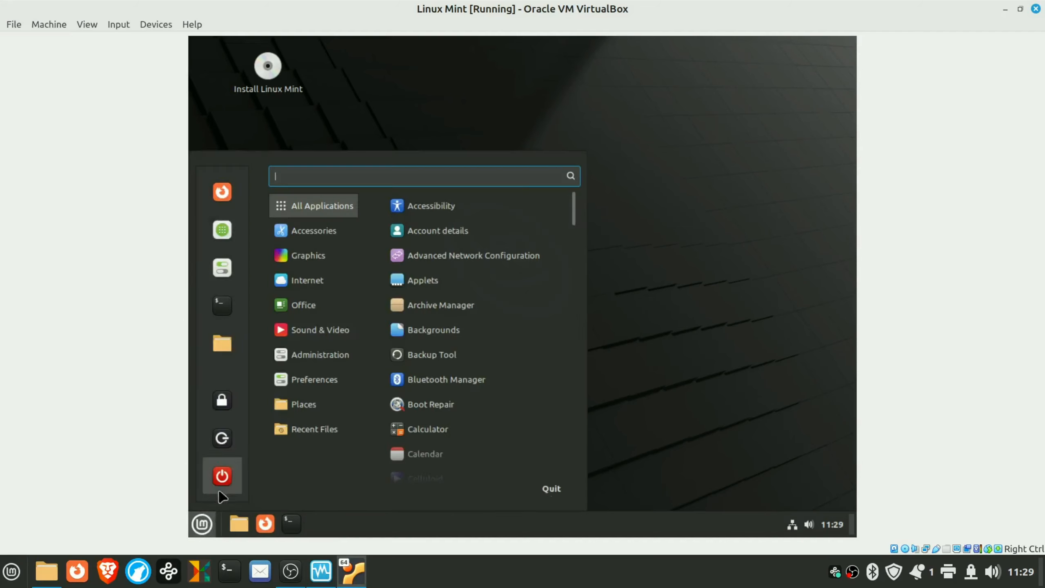
{"action": "left_click", "coordinate": [222, 477]}
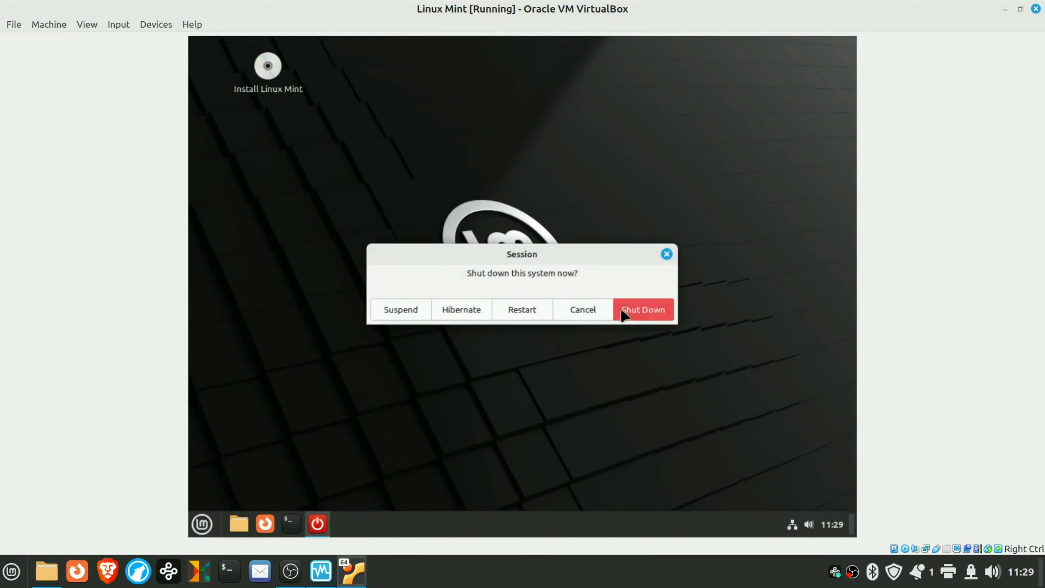
{"action": "left_click", "coordinate": [641, 311]}
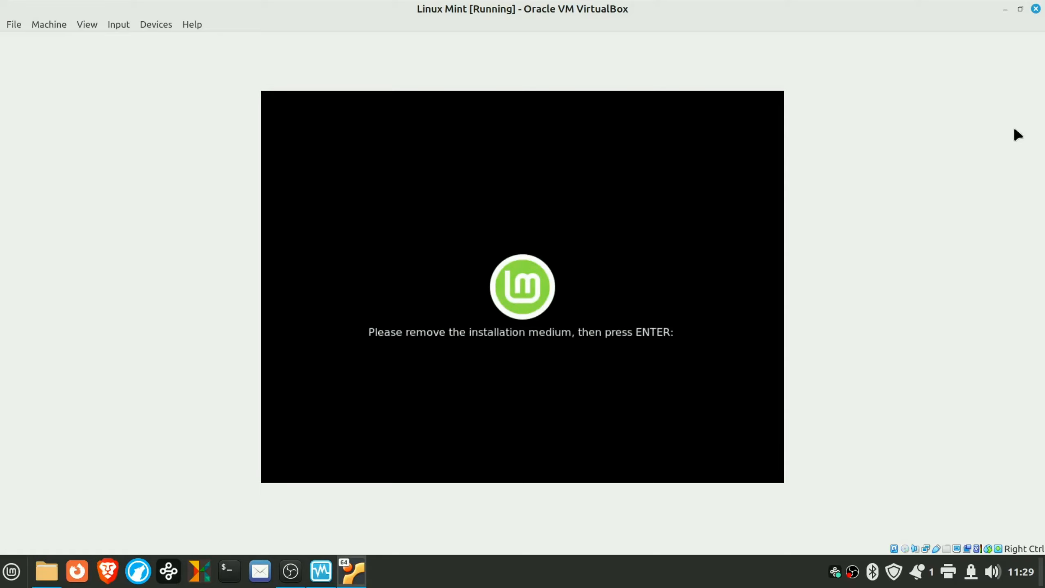
{"action": "left_click", "coordinate": [1035, 9]}
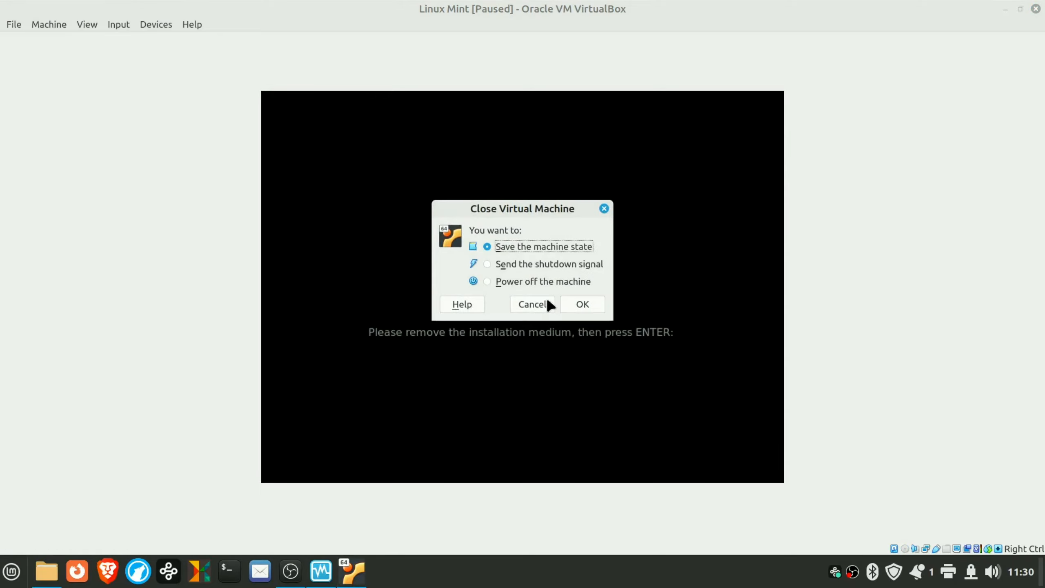
- Power off the Linux Mint machine, then start it again from the VirtualBox Manager
{"action": "left_click", "coordinate": [558, 282]}
{"action": "left_click", "coordinate": [584, 306]}
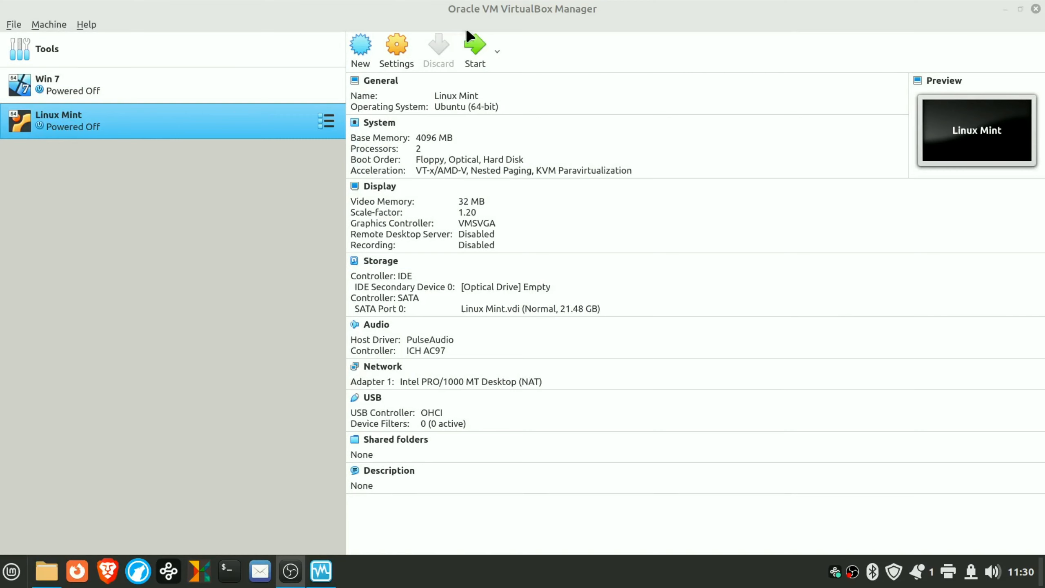
{"action": "left_click", "coordinate": [474, 41]}
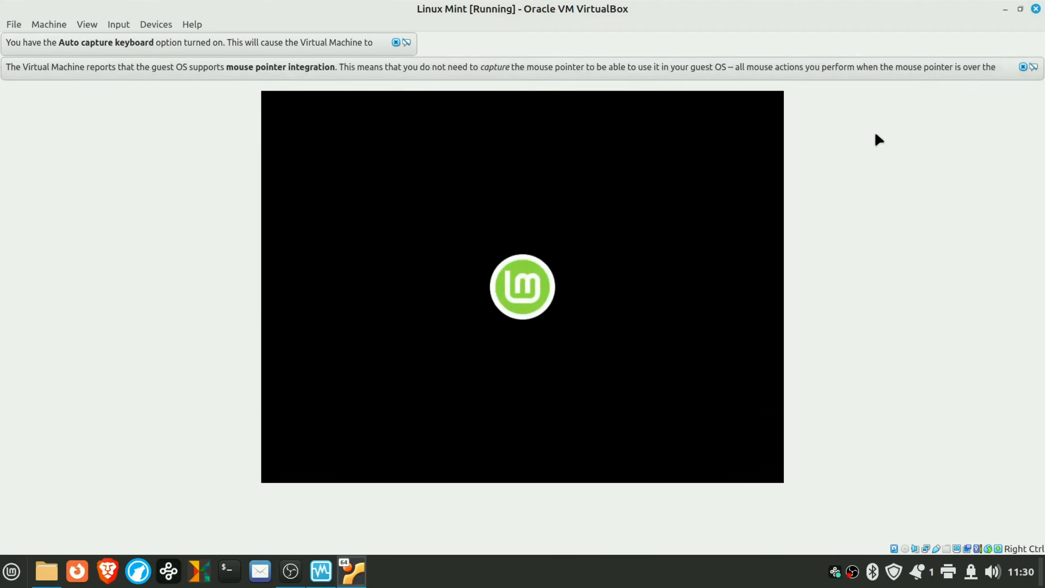
- Dismiss the mouse and keyboard notice bars and log in with the account password
{"action": "left_click", "coordinate": [1023, 67]}
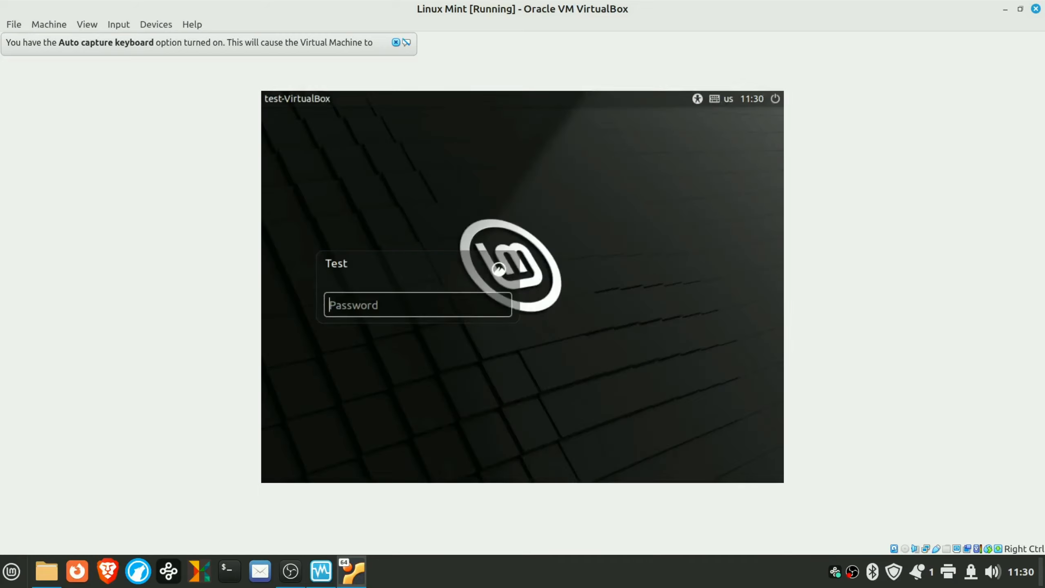
{"action": "type", "text": "test"}
{"action": "key", "text": "Return"}
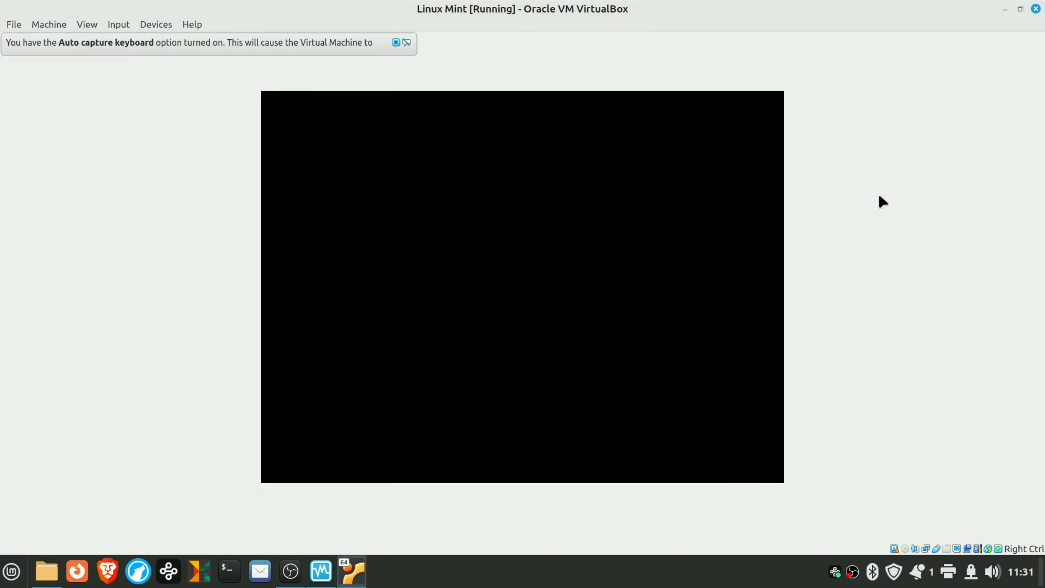
{"action": "left_click", "coordinate": [396, 42]}
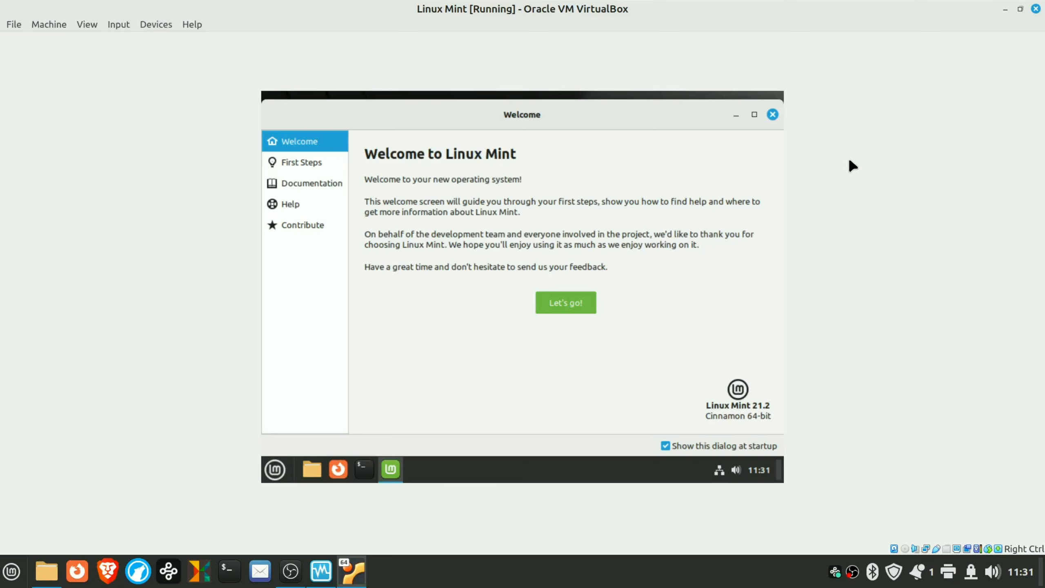
- Browse the First Steps suggestions in the Welcome to Linux Mint window
{"action": "left_click", "coordinate": [310, 162]}
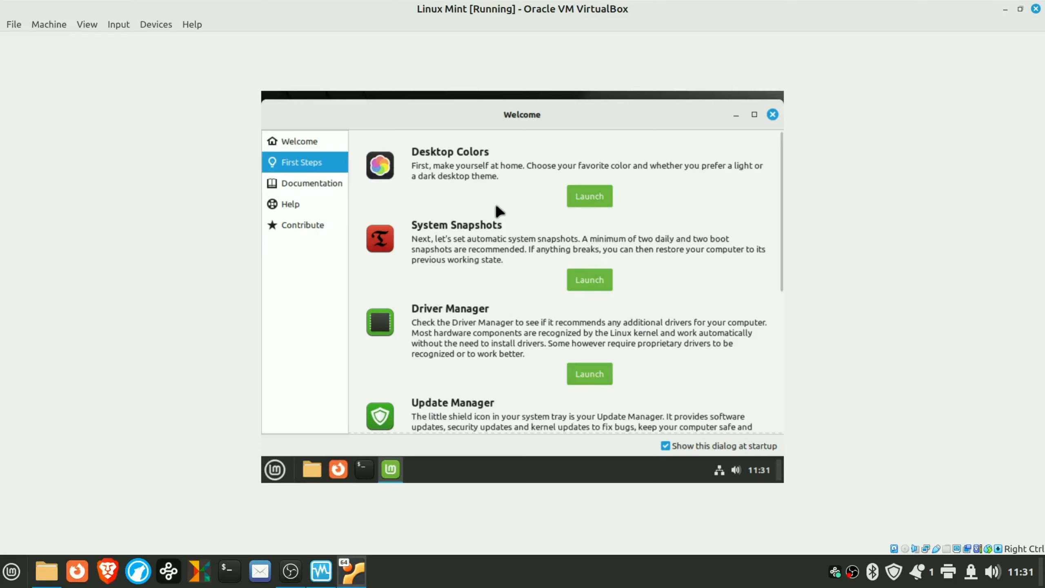
{"action": "scroll", "coordinate": [495, 205], "scroll_direction": "down", "scroll_amount": 6}
{"action": "scroll", "coordinate": [495, 205], "scroll_direction": "up", "scroll_amount": 4}
{"action": "scroll", "coordinate": [496, 206], "scroll_direction": "up", "scroll_amount": 3}
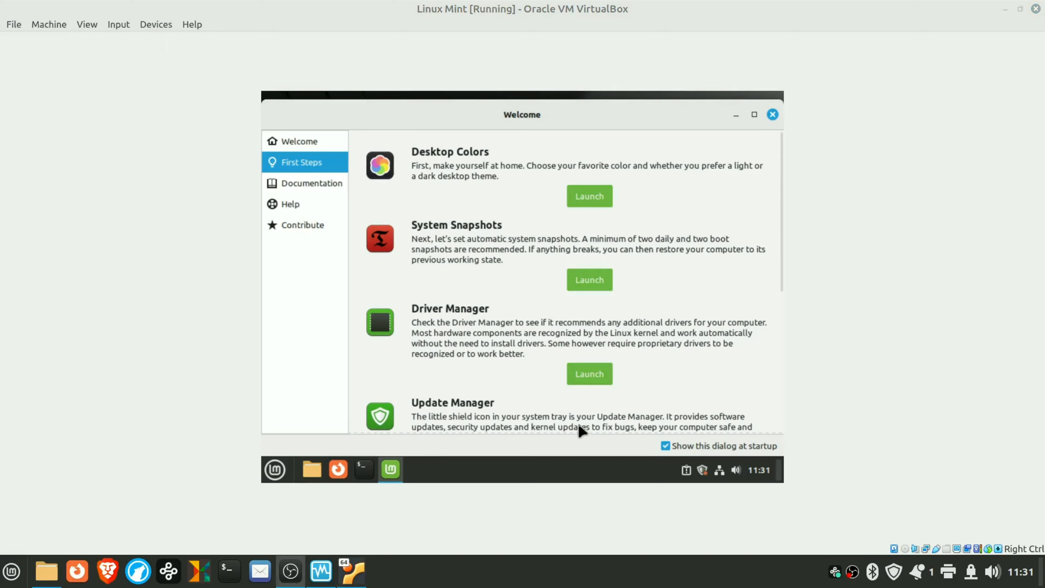
- Open and close Update Manager, close the Welcome window, then open and dismiss the Mint menu
{"action": "left_click", "coordinate": [702, 470]}
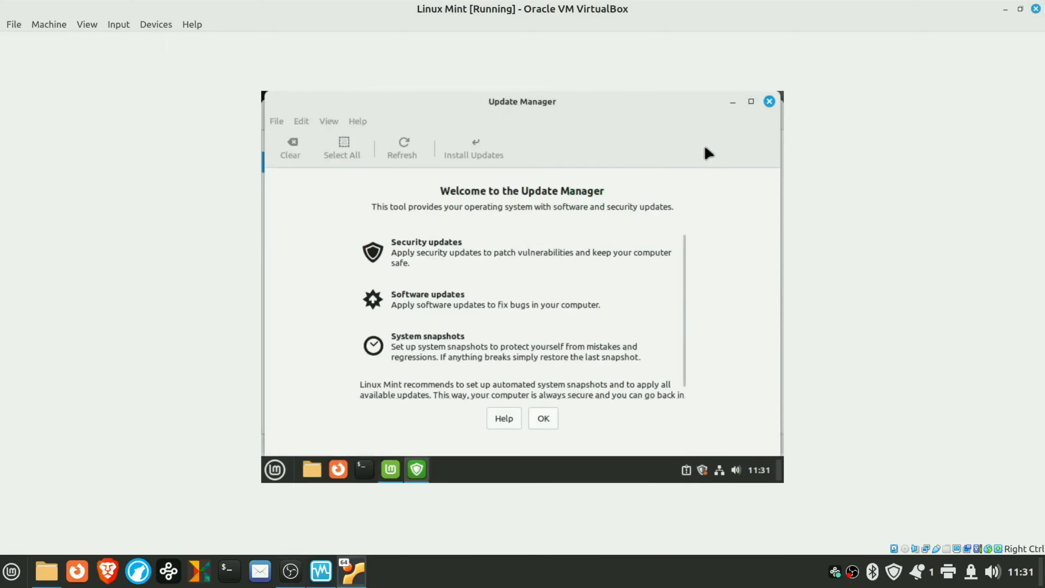
{"action": "left_click", "coordinate": [768, 102]}
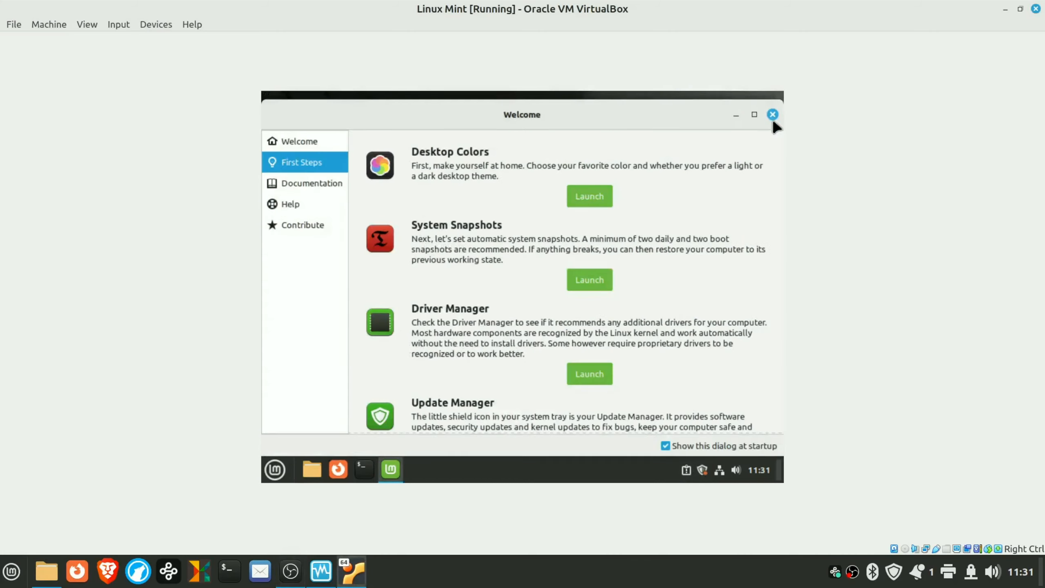
{"action": "left_click", "coordinate": [772, 116]}
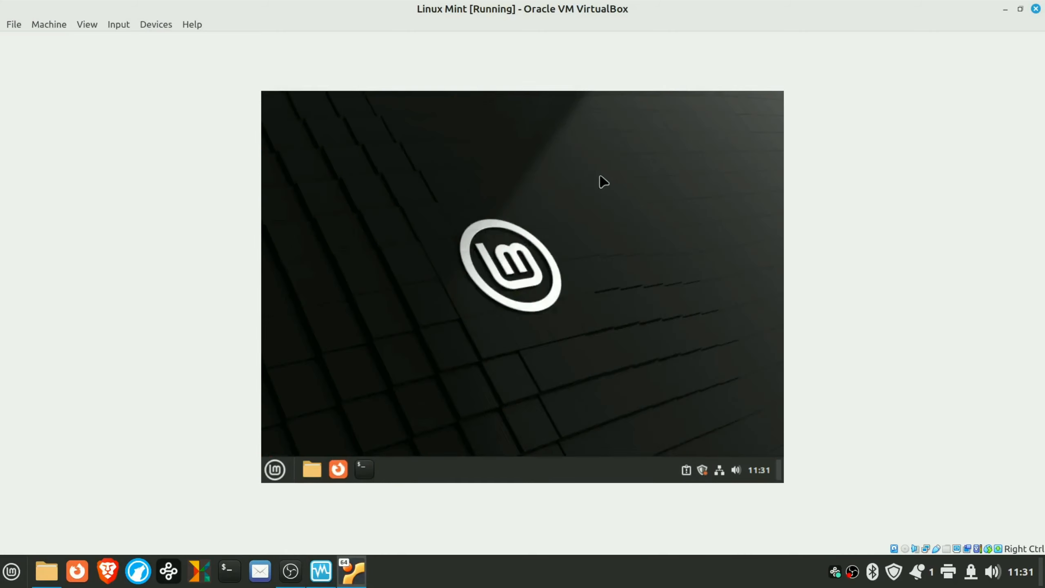
{"action": "left_click", "coordinate": [275, 469]}
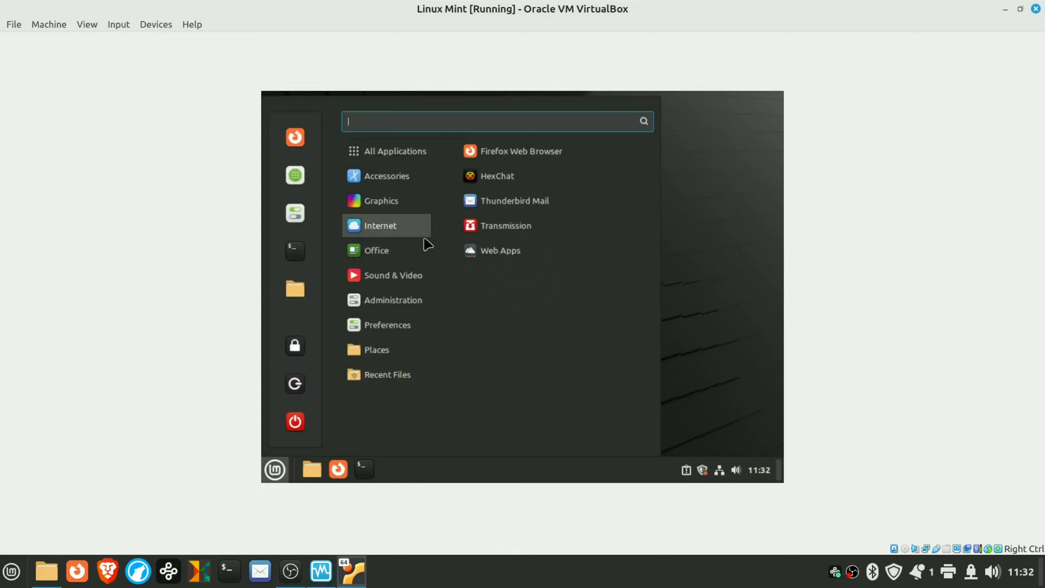
{"action": "left_click", "coordinate": [675, 198]}
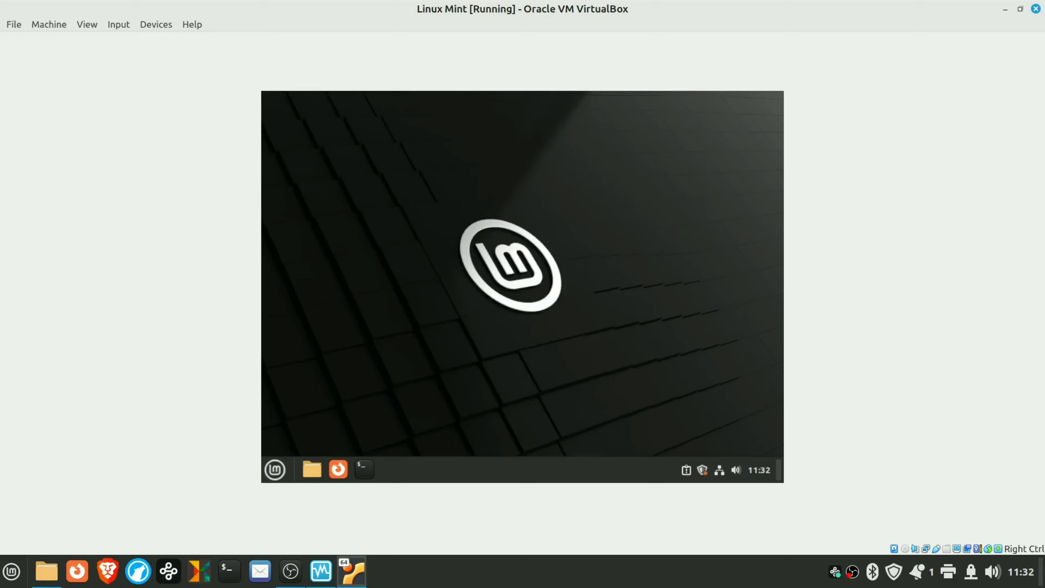